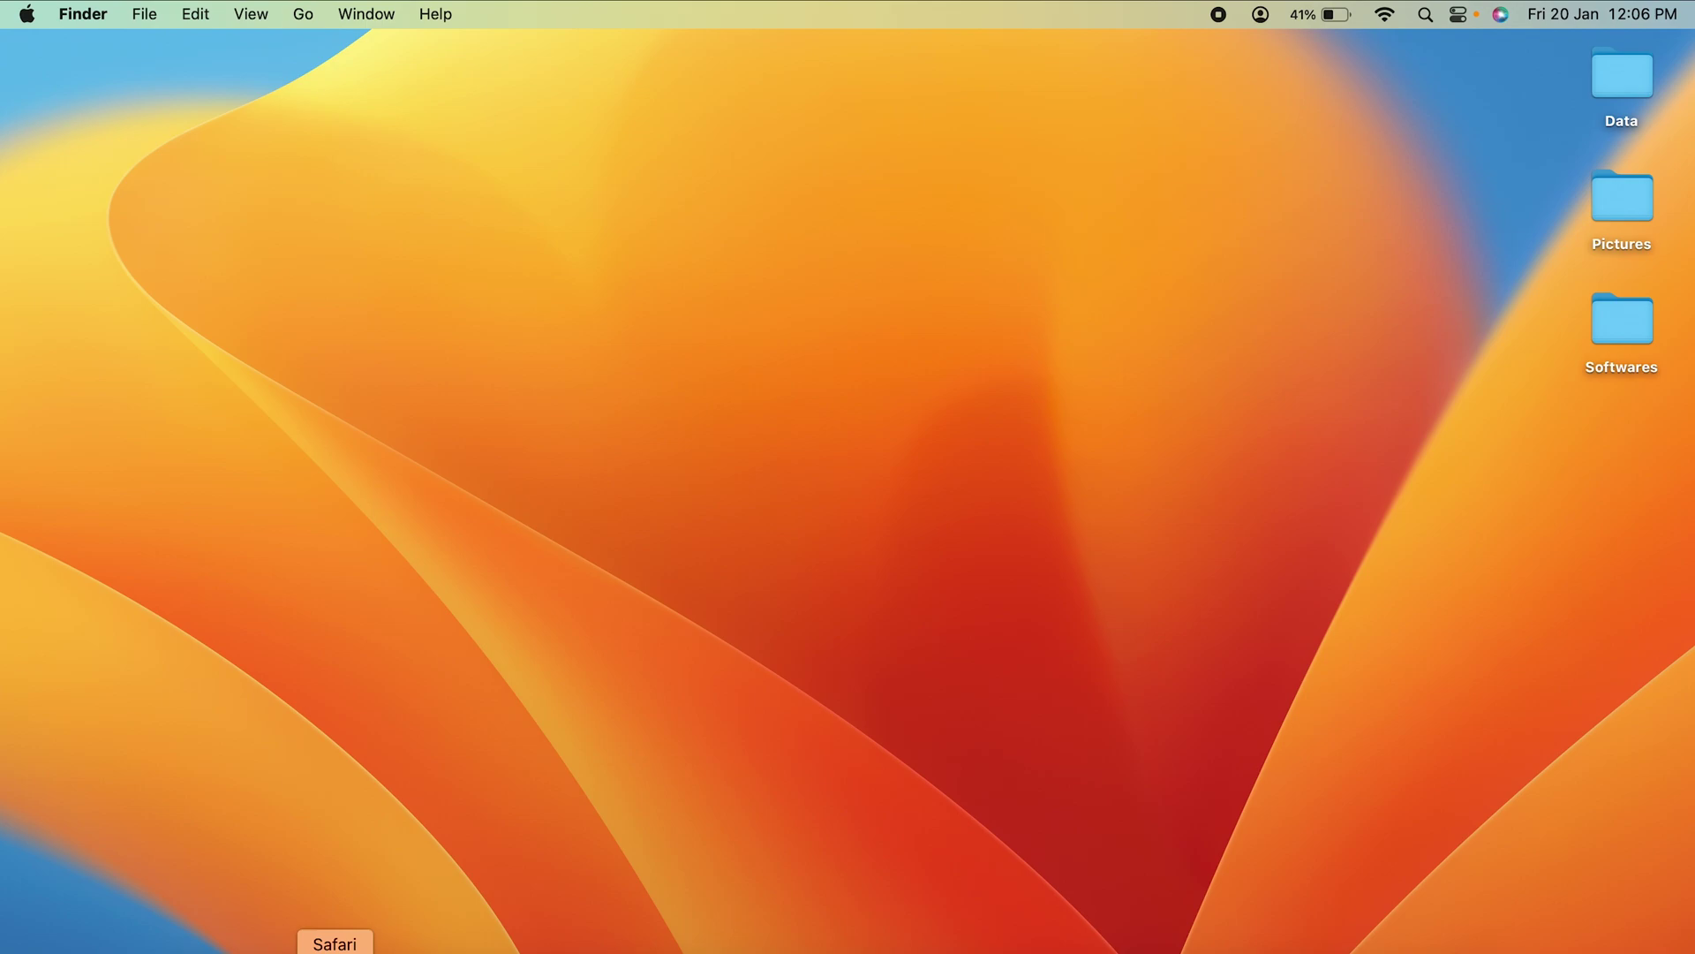
Open google.com from Safari's favourites to check it loads, then minimise Safari
left_click(335, 949)
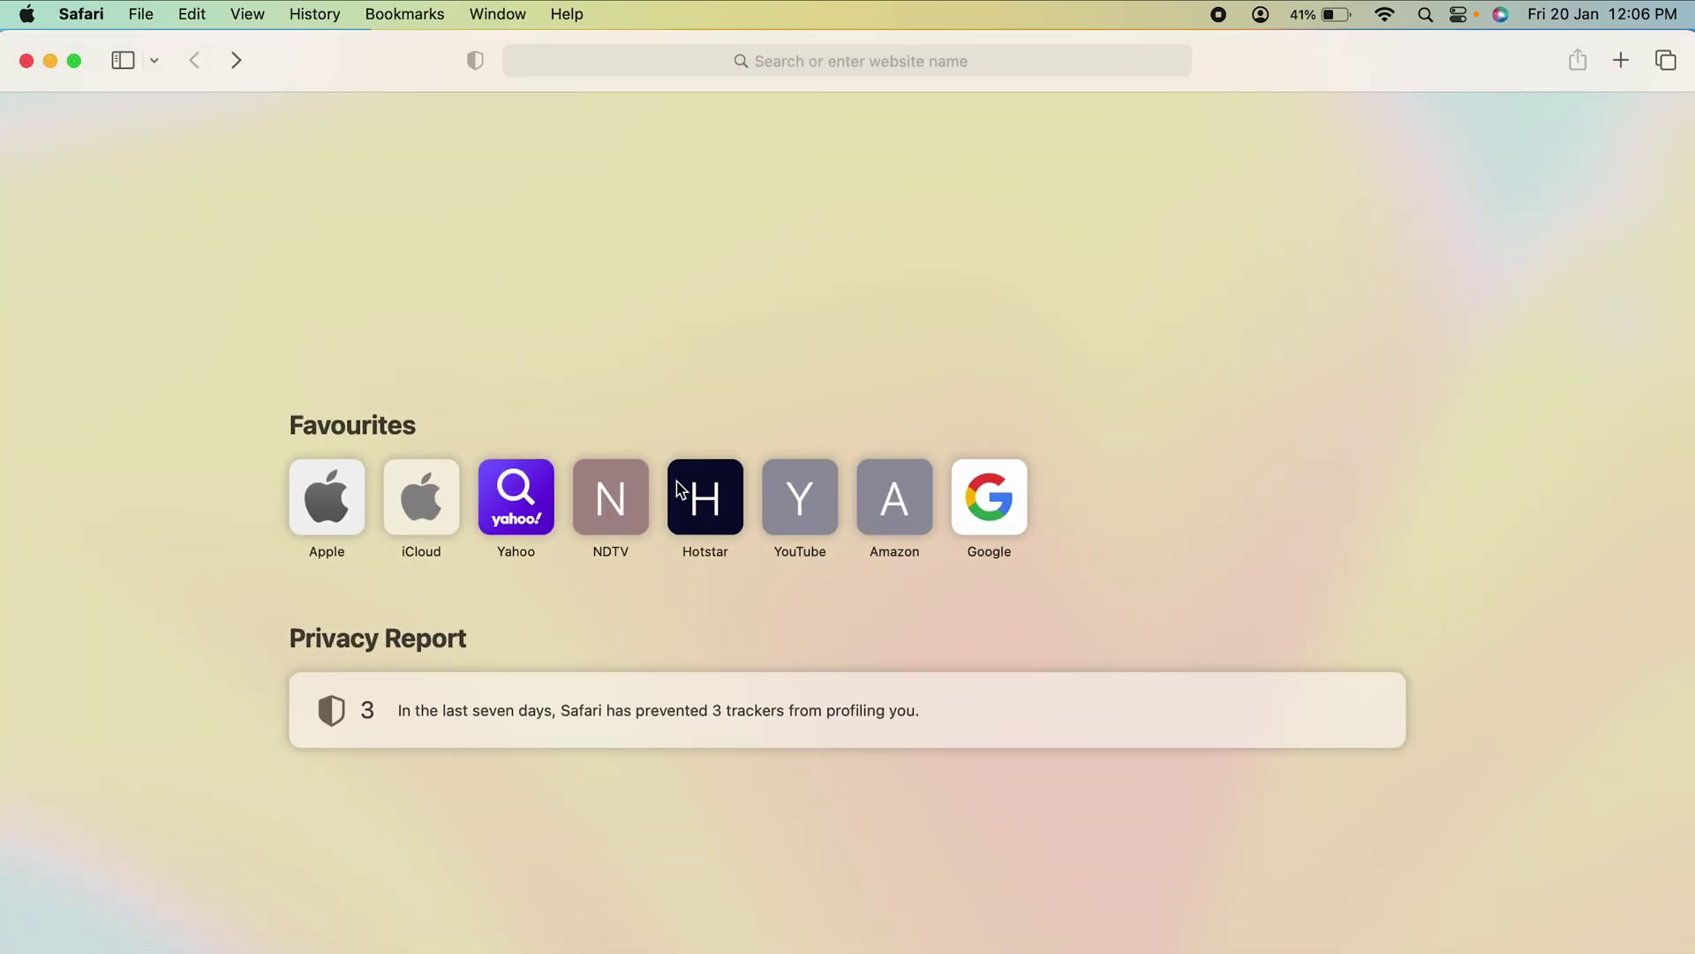
left_click(968, 506)
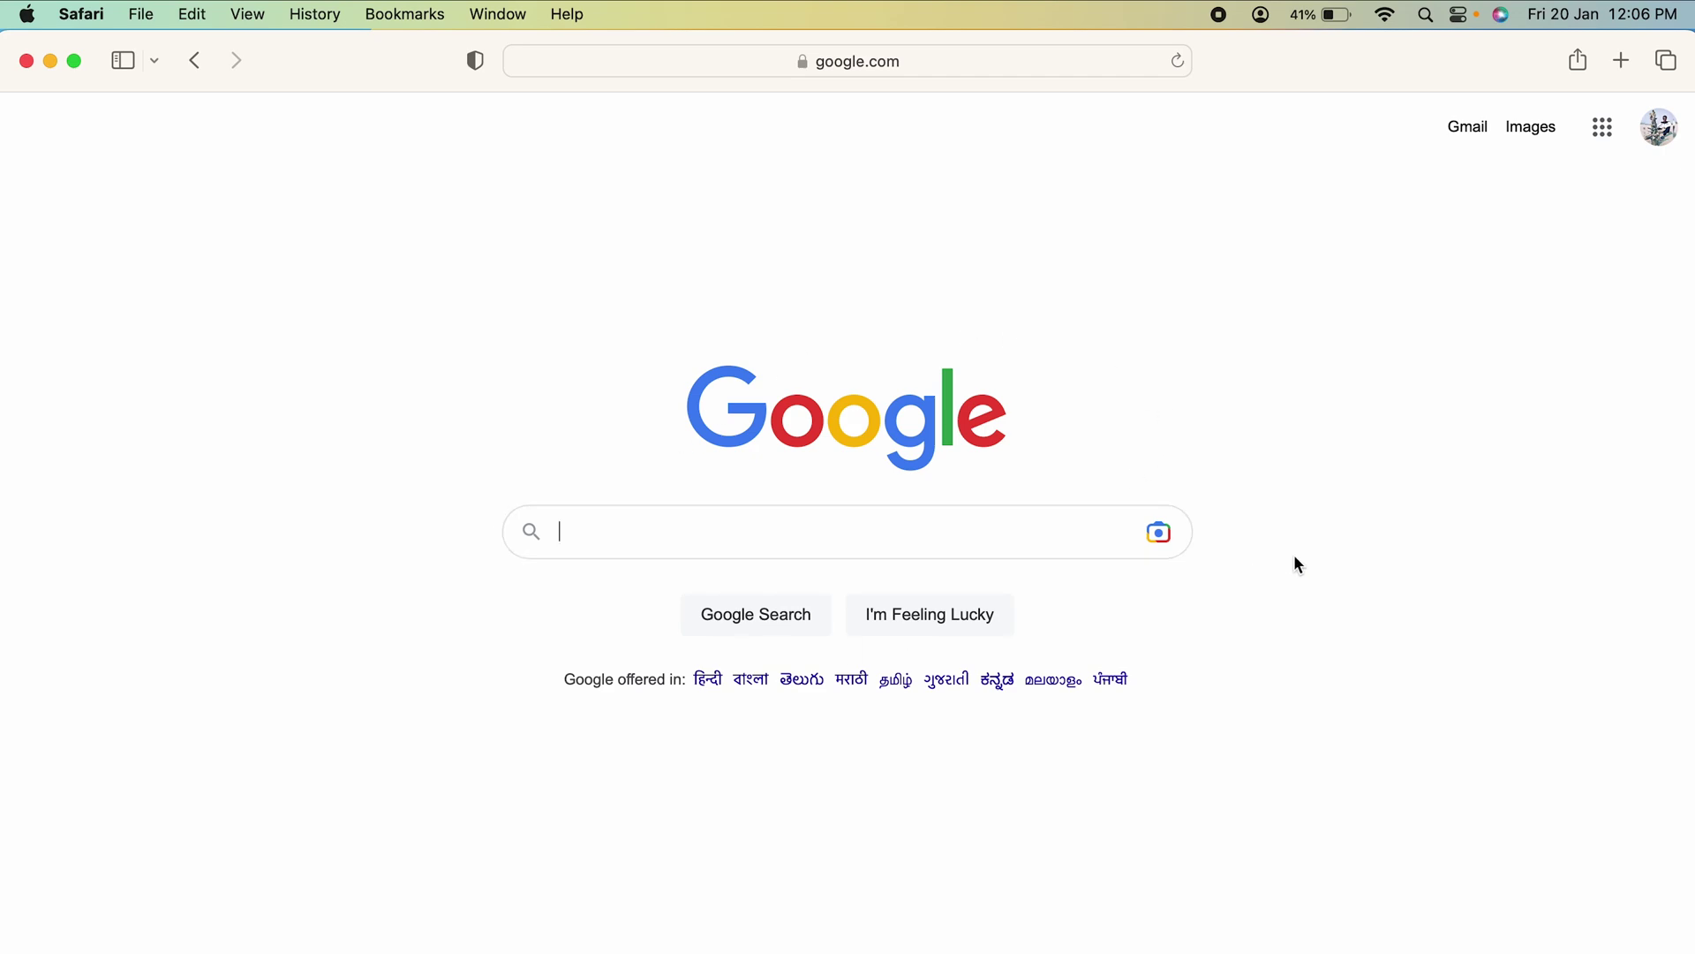
left_click(51, 61)
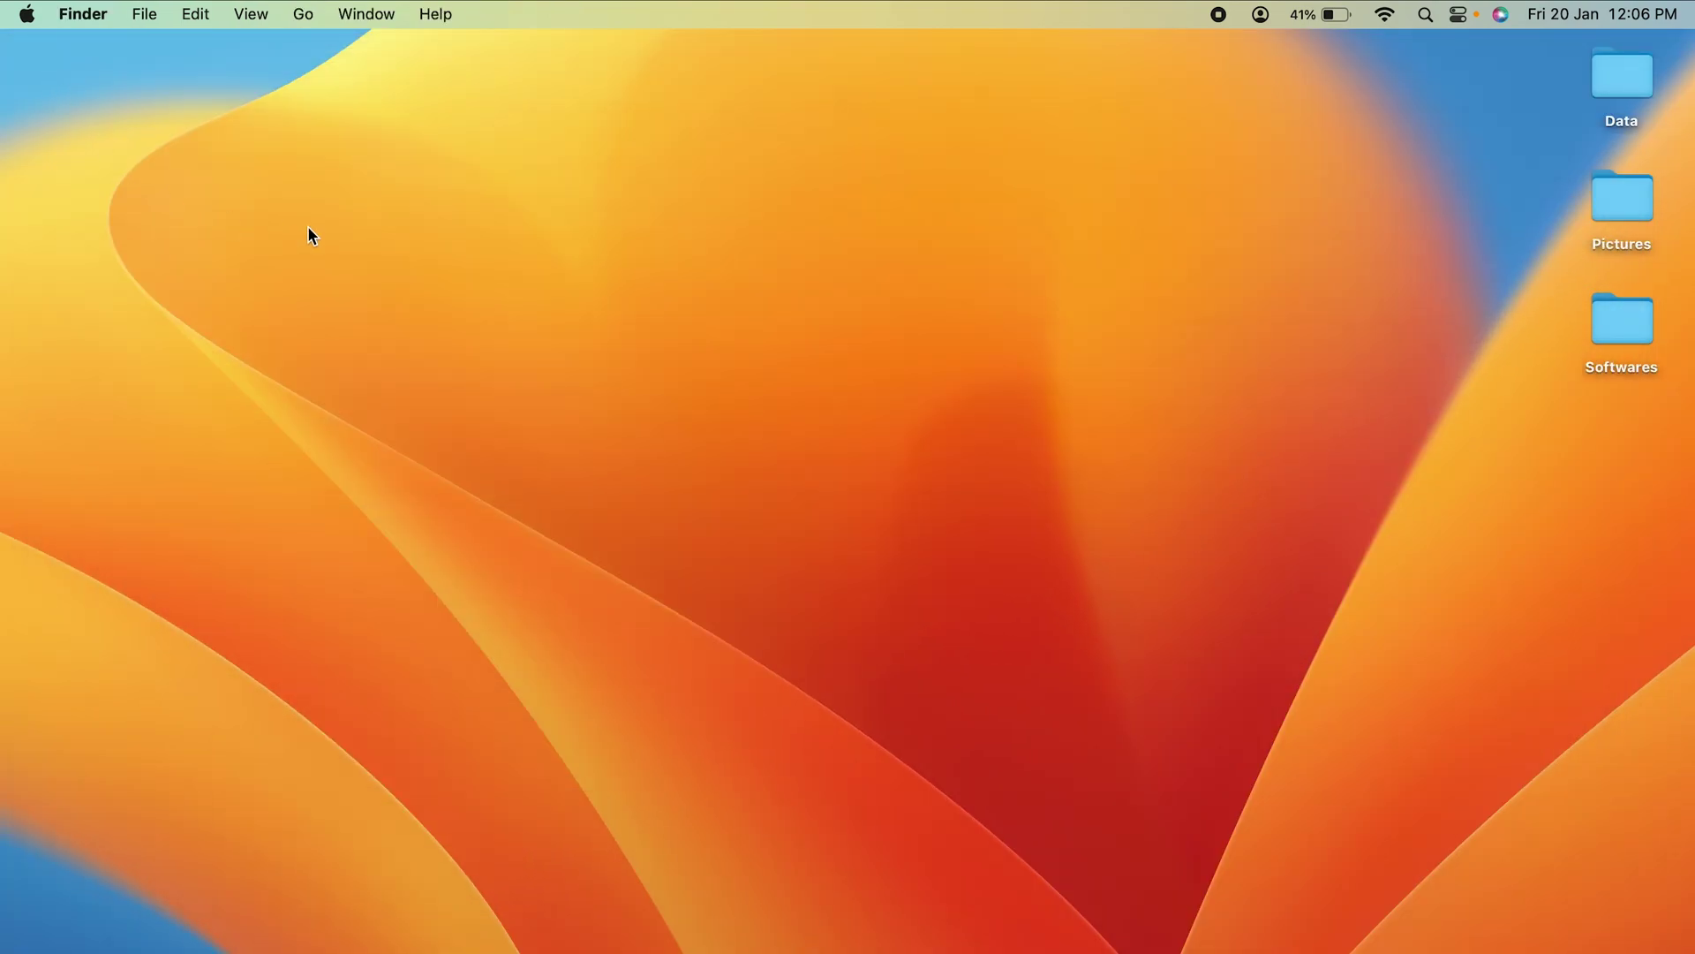
Switch on Content & Privacy under Screen Time in System Settings
left_click(26, 14)
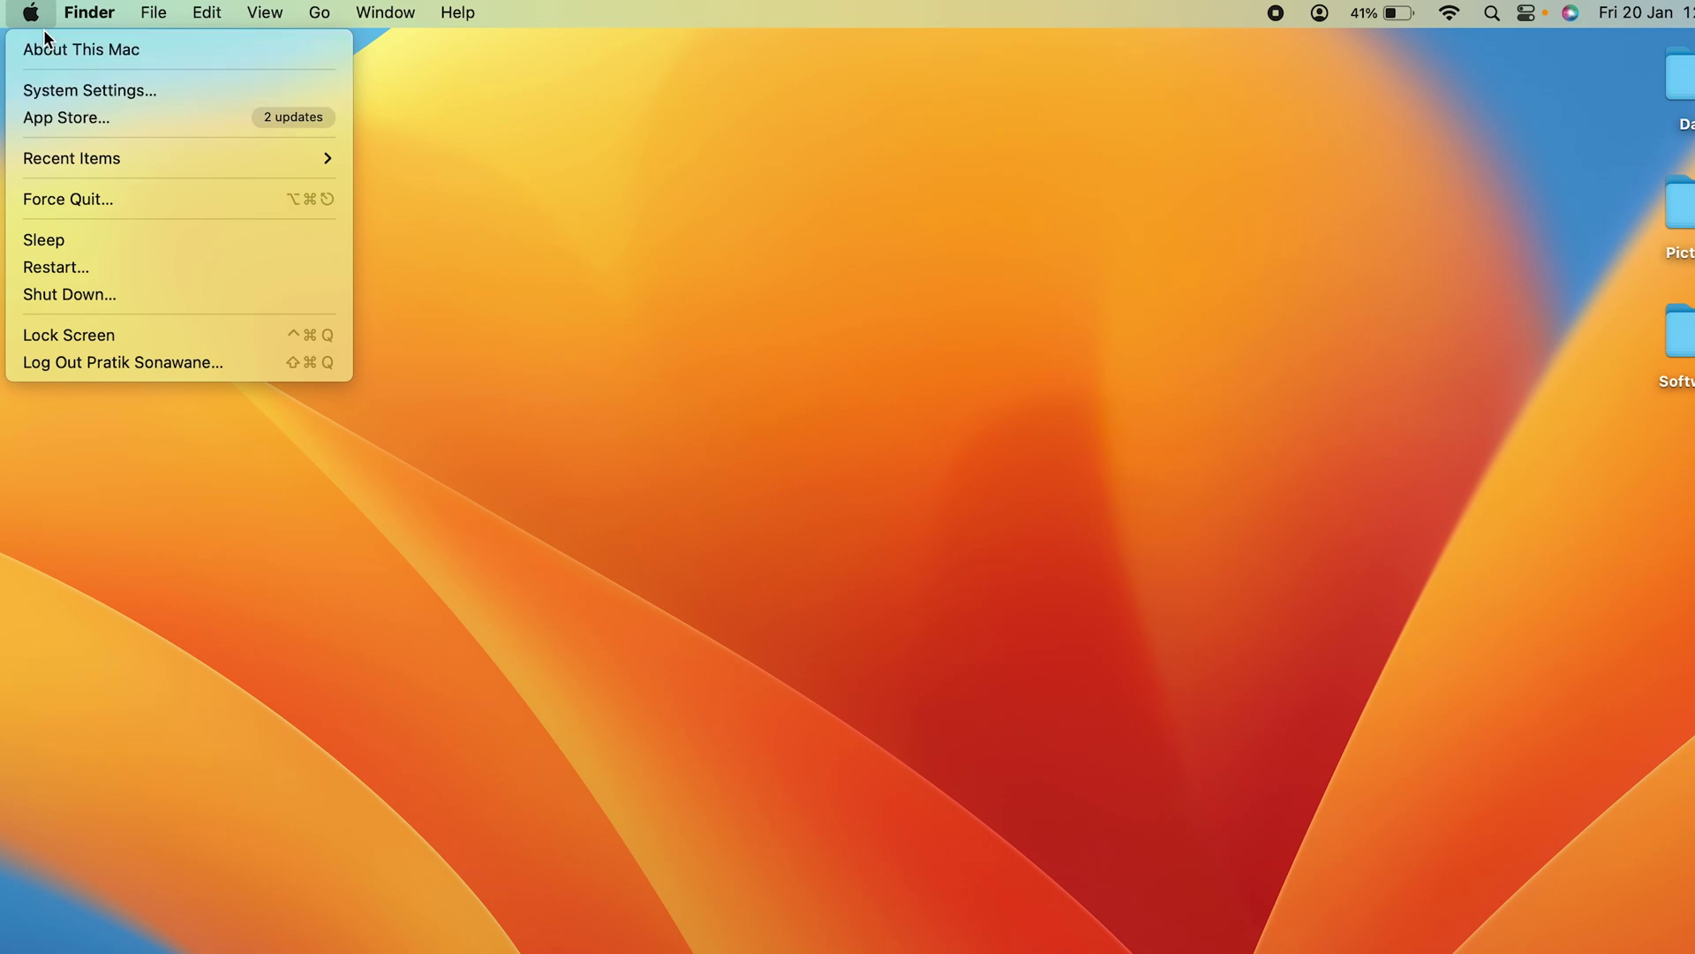
left_click(539, 155)
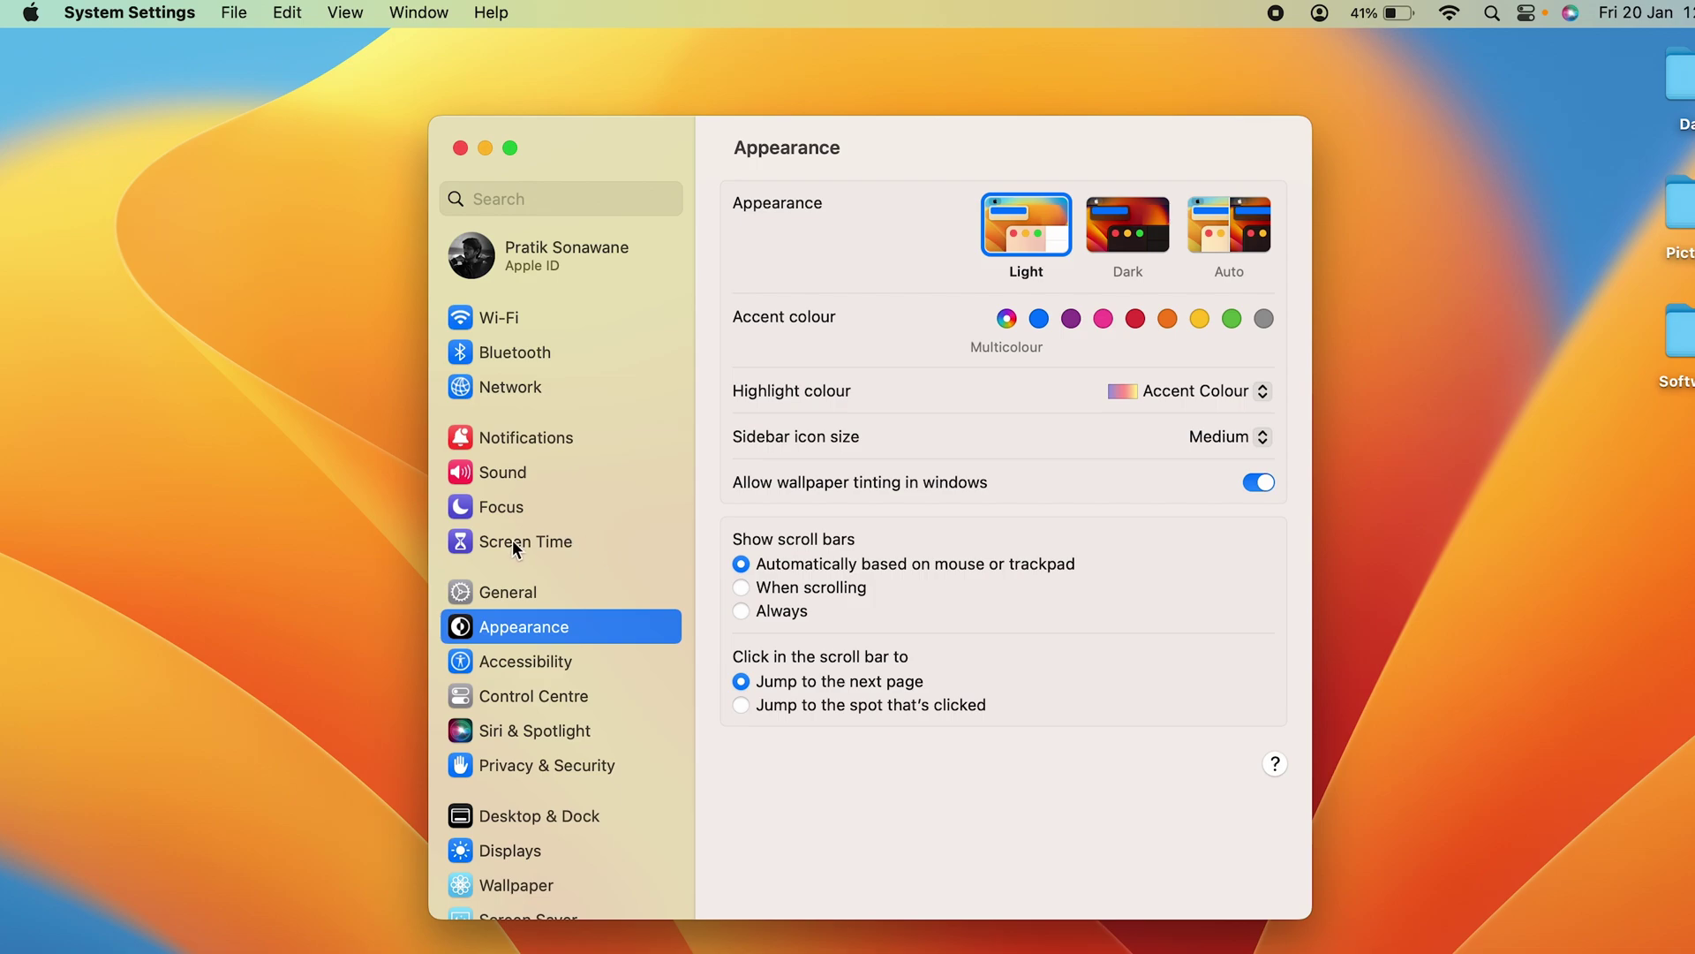
left_click(596, 534)
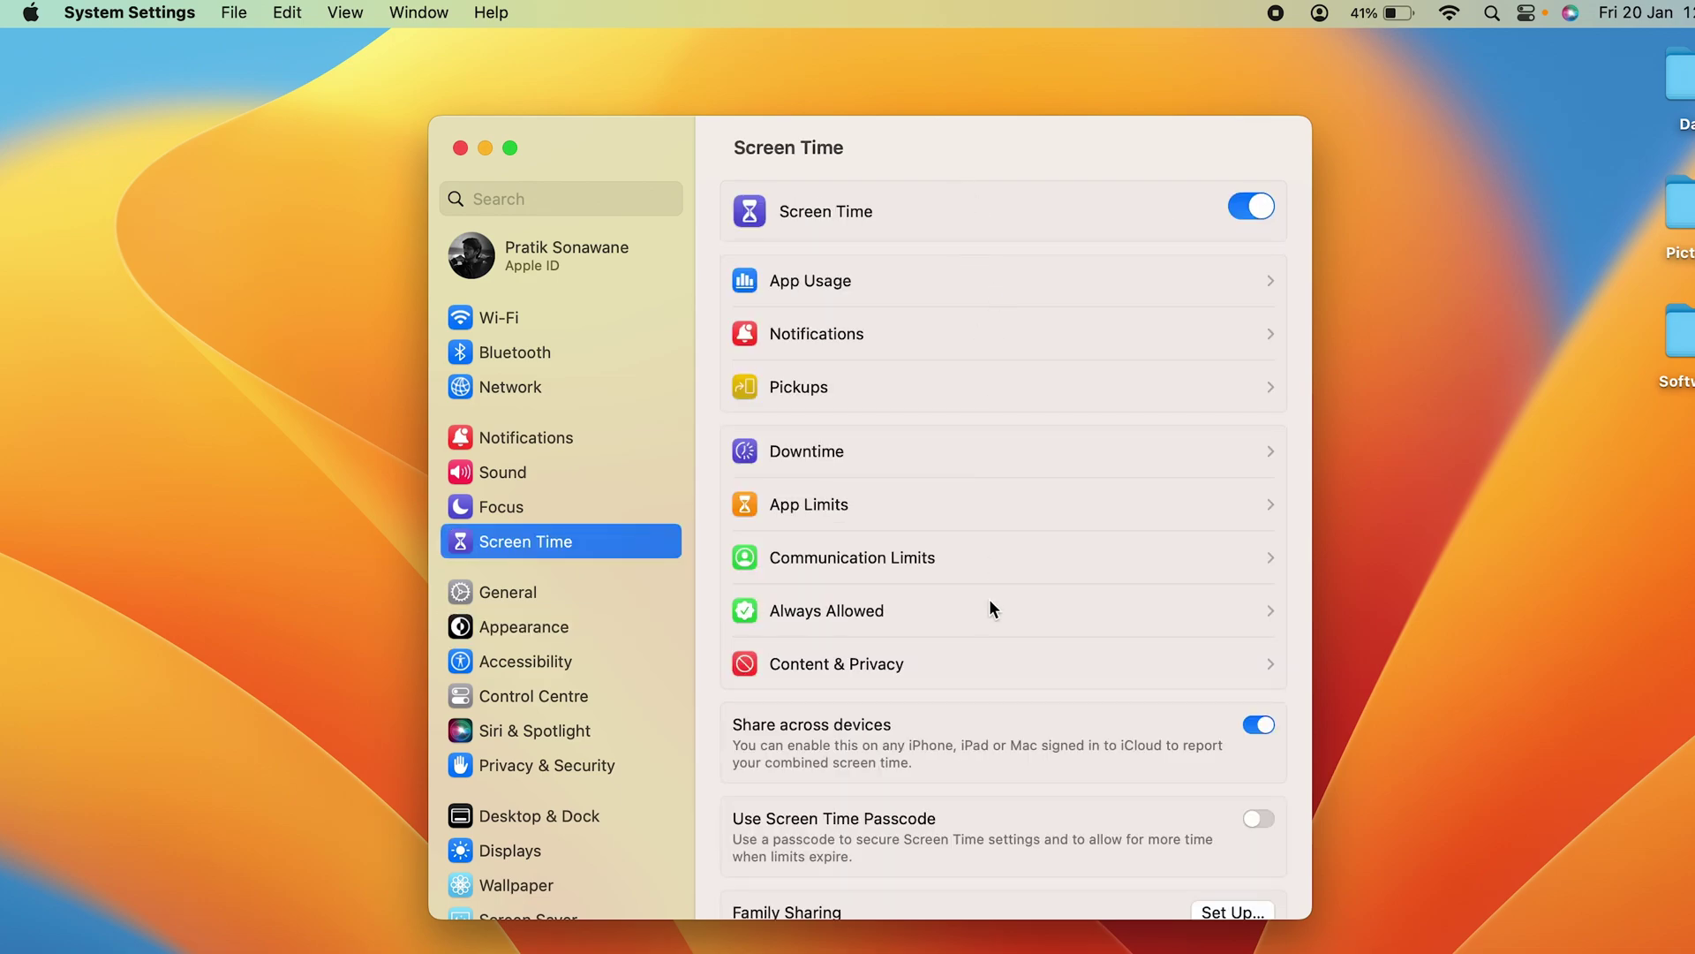
left_click(989, 664)
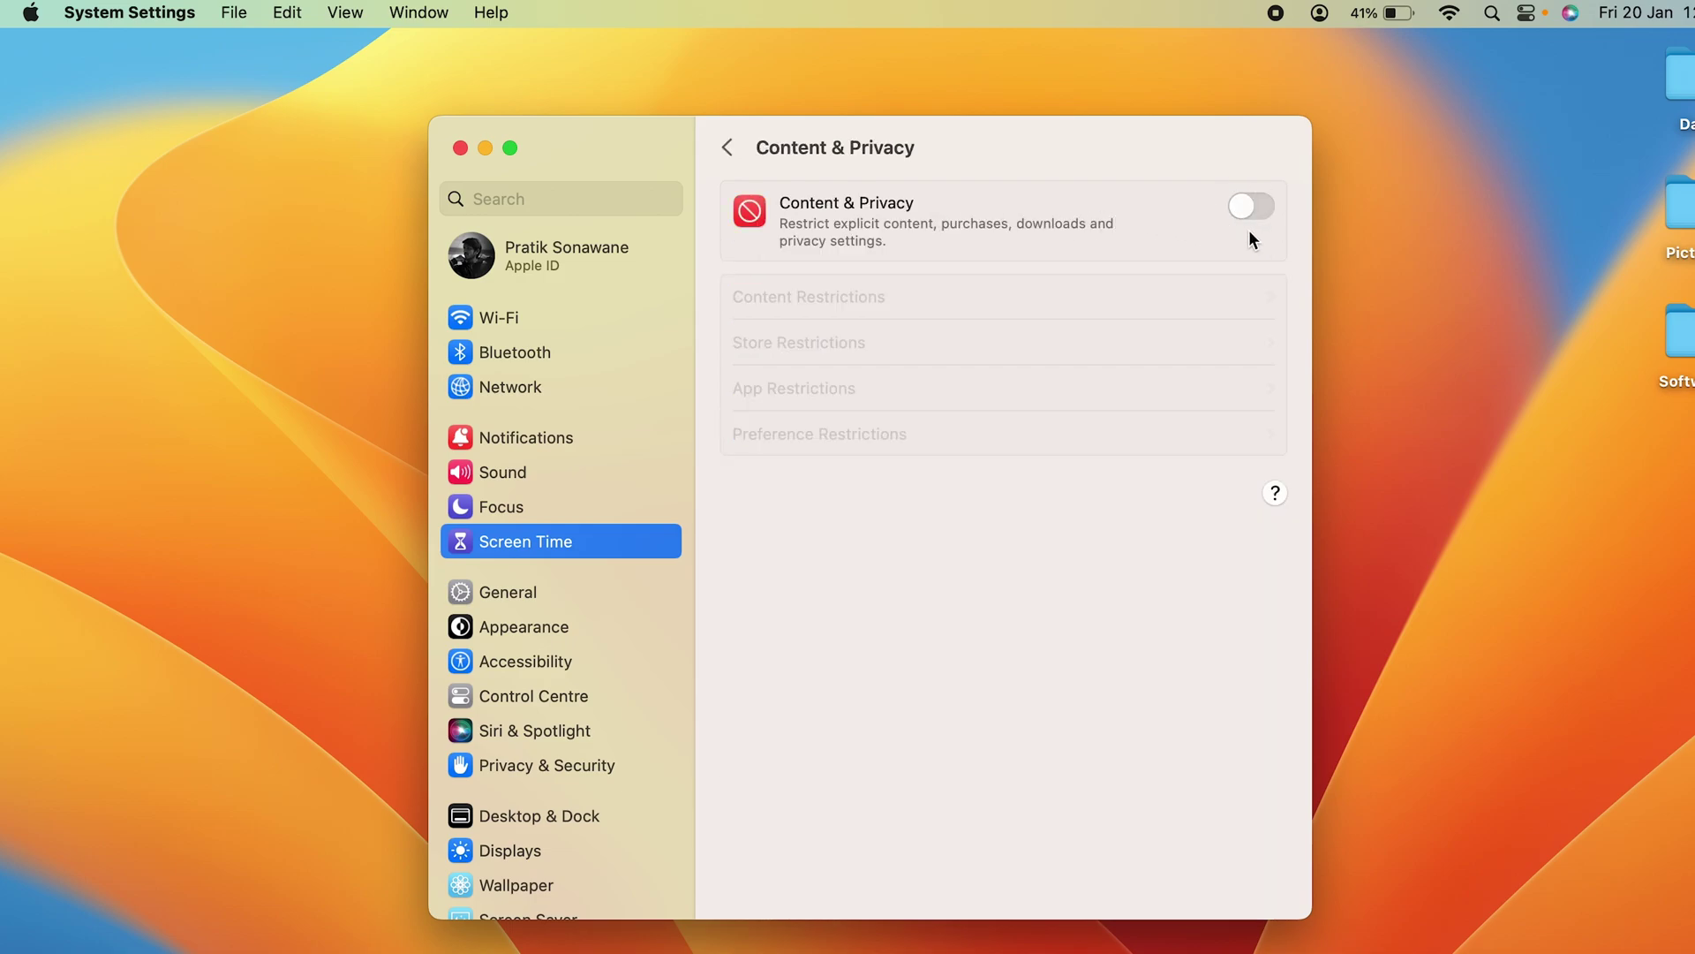
left_click(1245, 208)
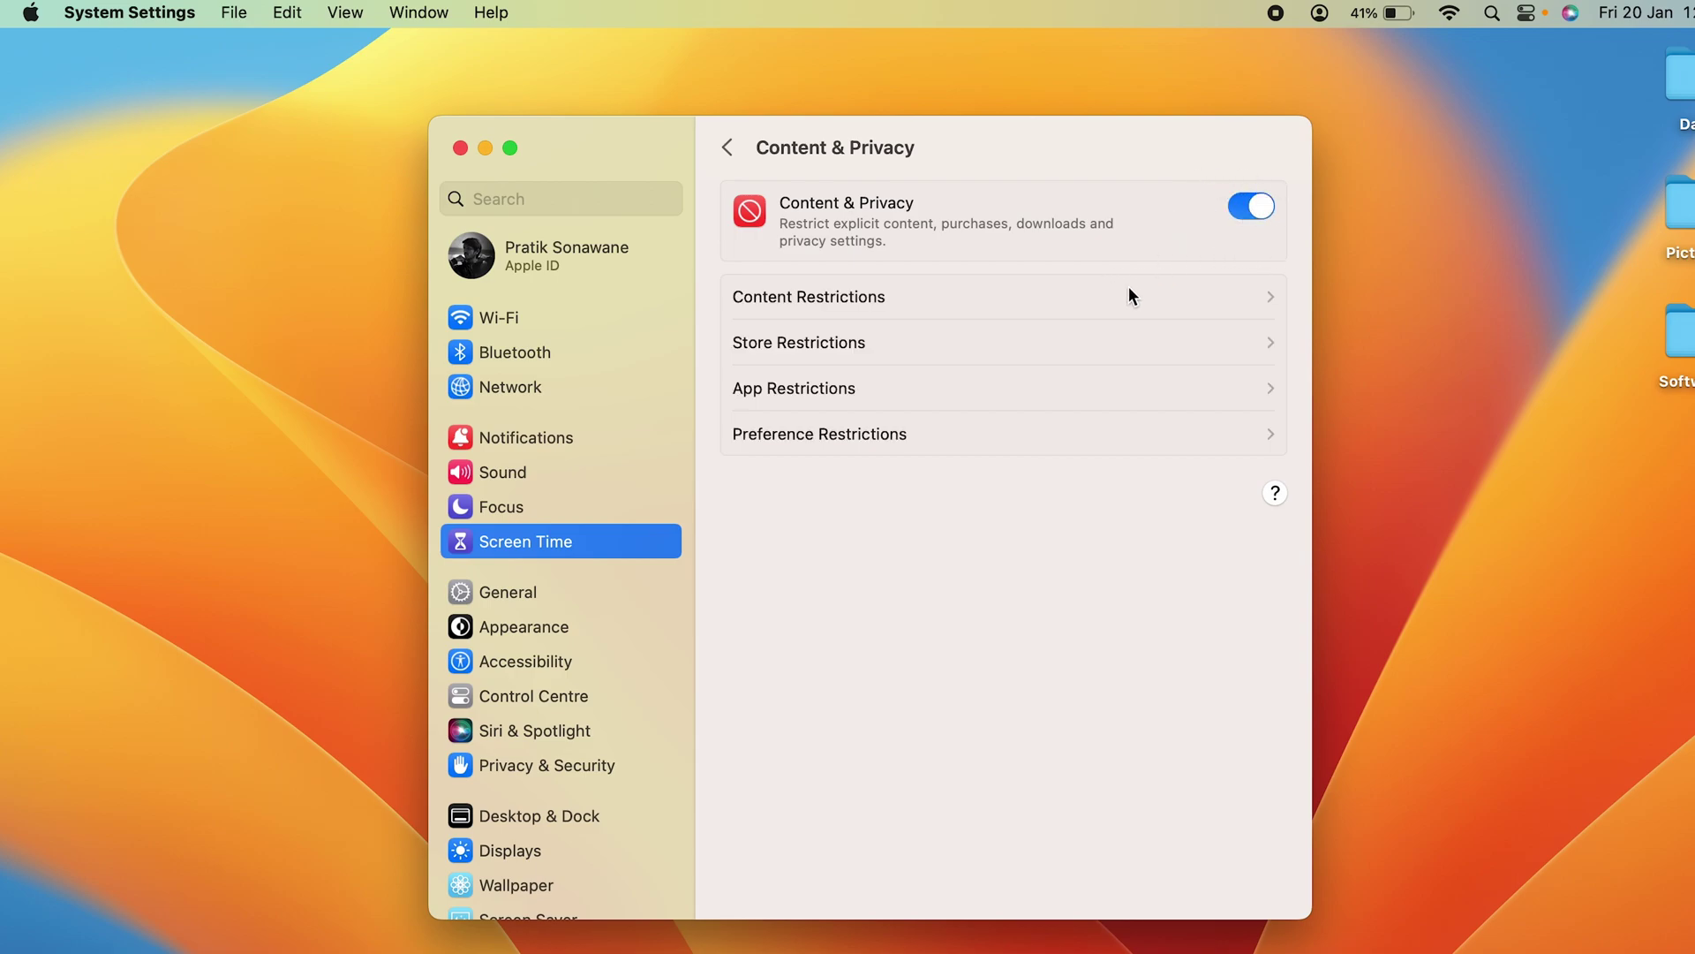
Set Access to Web Content to Limit Adult Websites and open the Customise website lists
left_click(1022, 298)
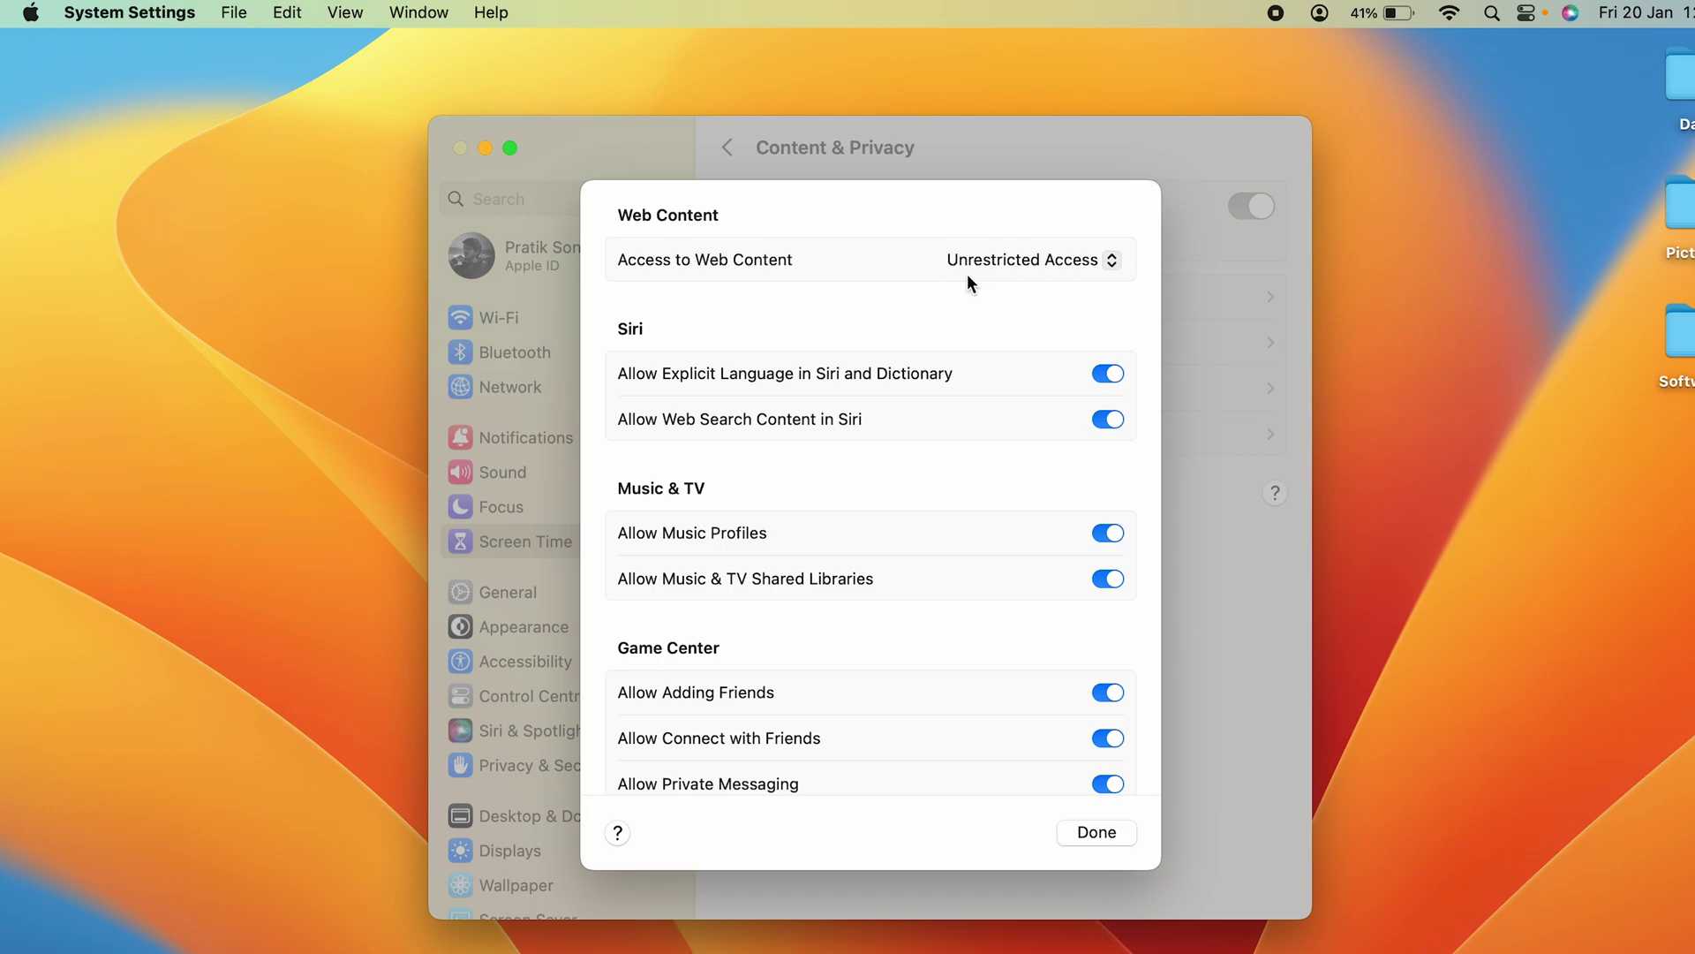
left_click(1114, 261)
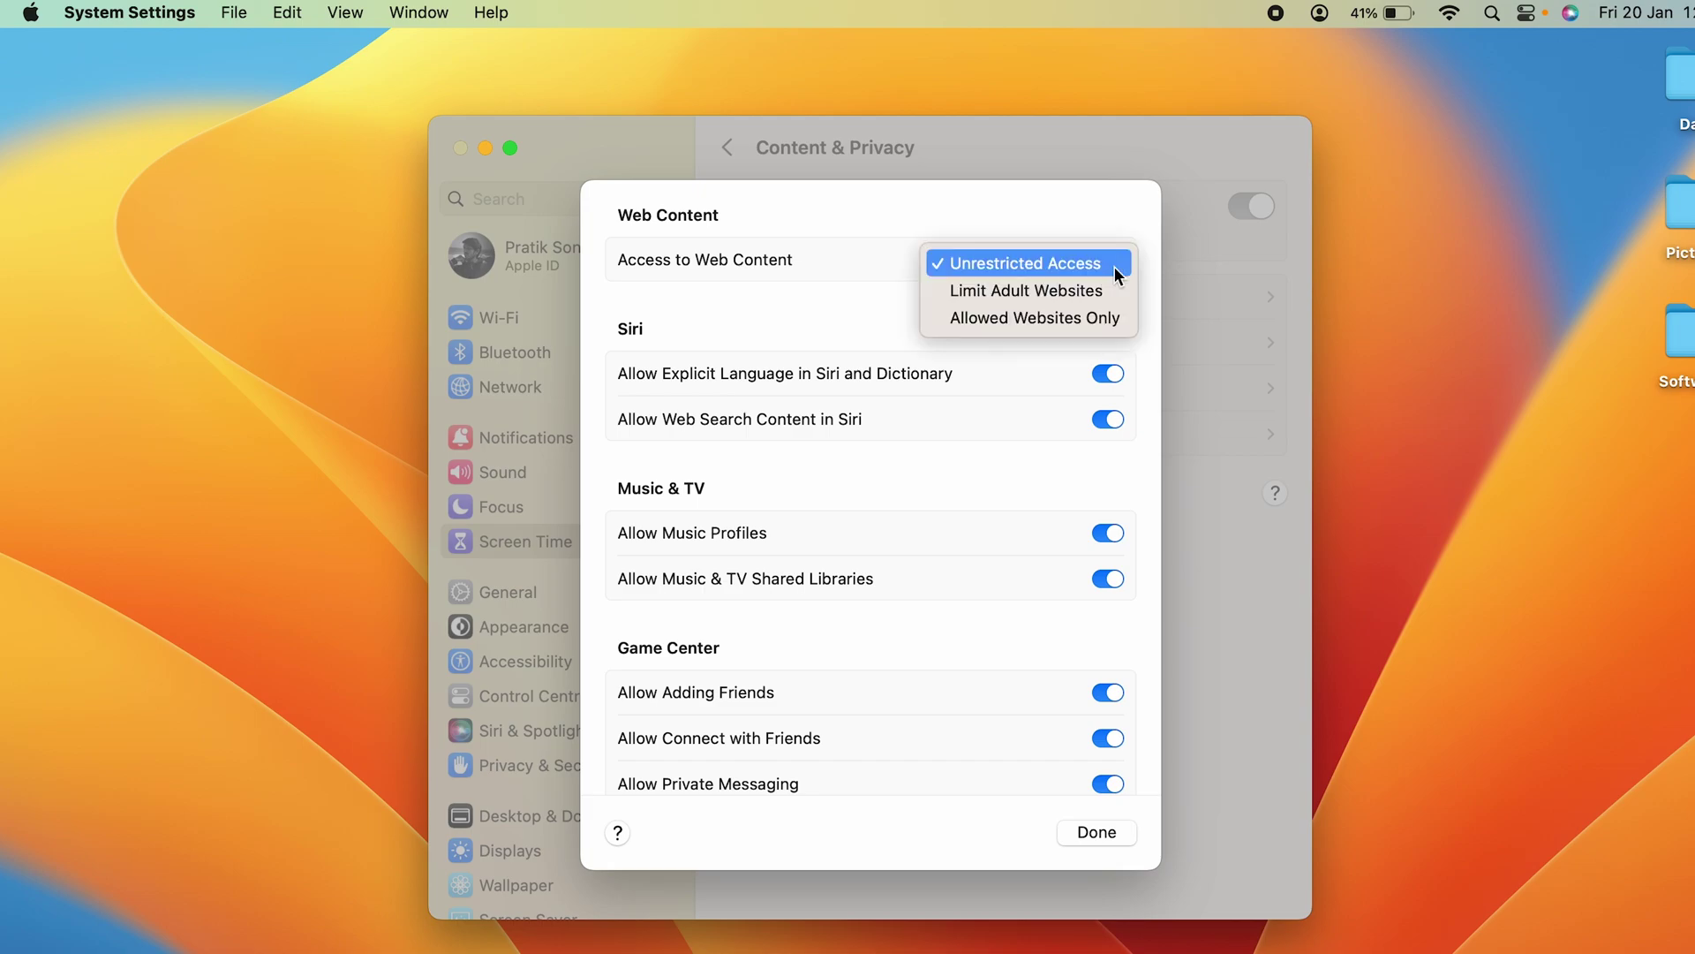
left_click(1018, 298)
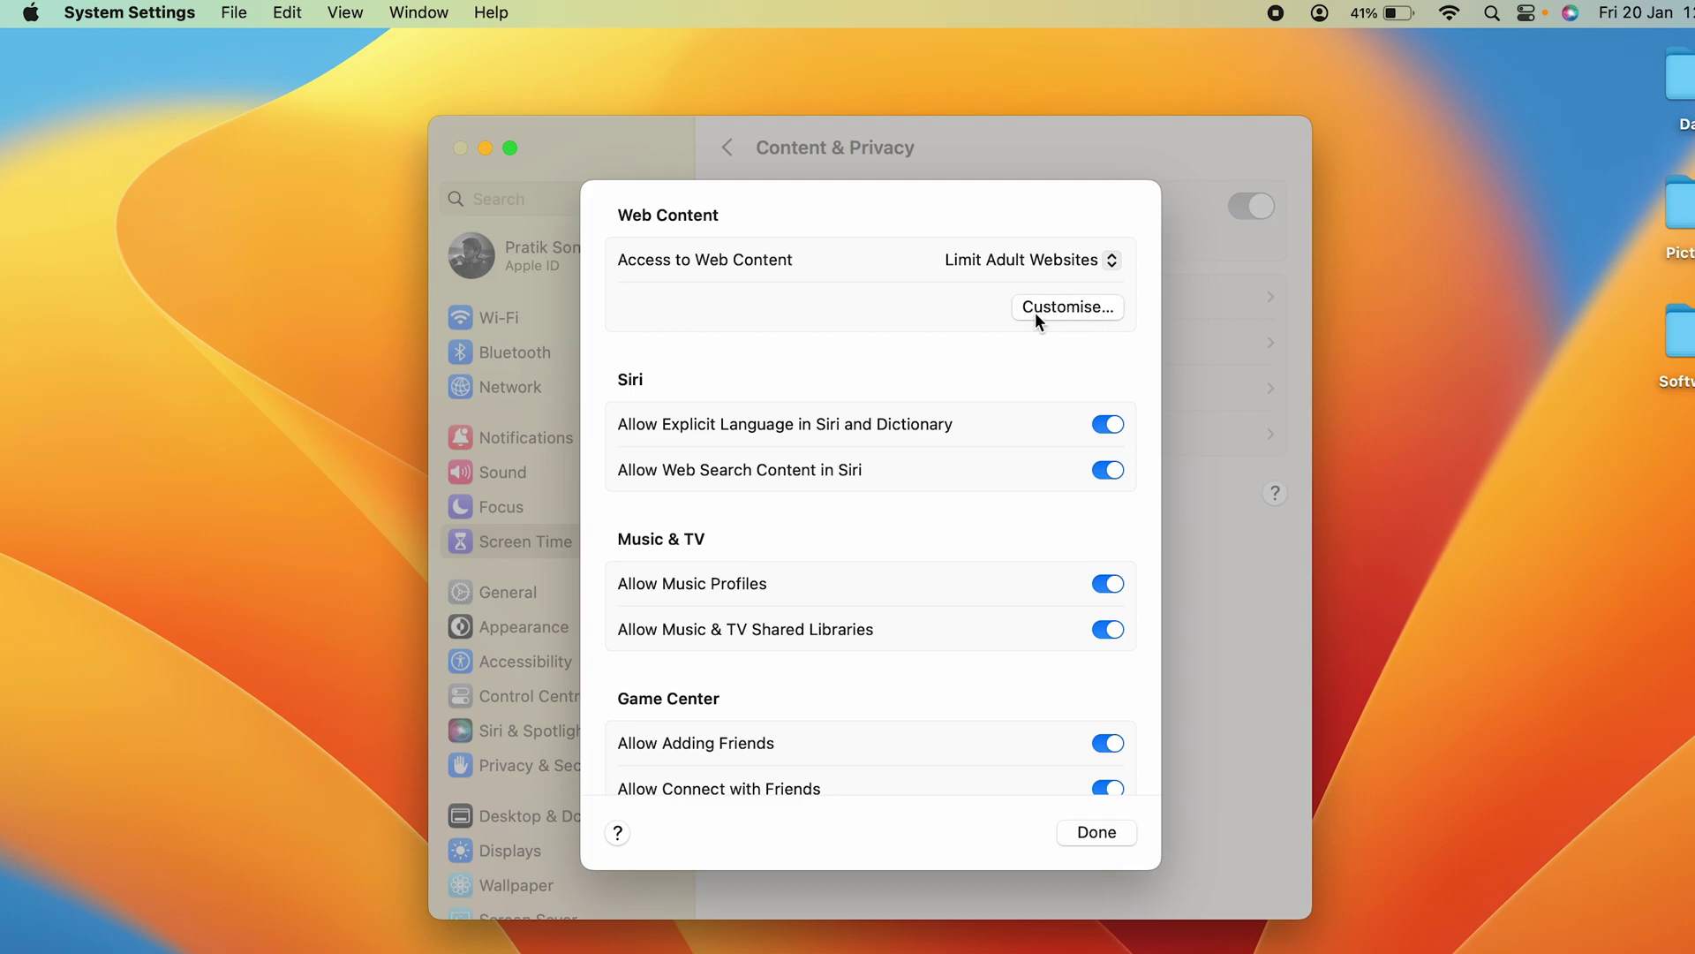
left_click(1063, 309)
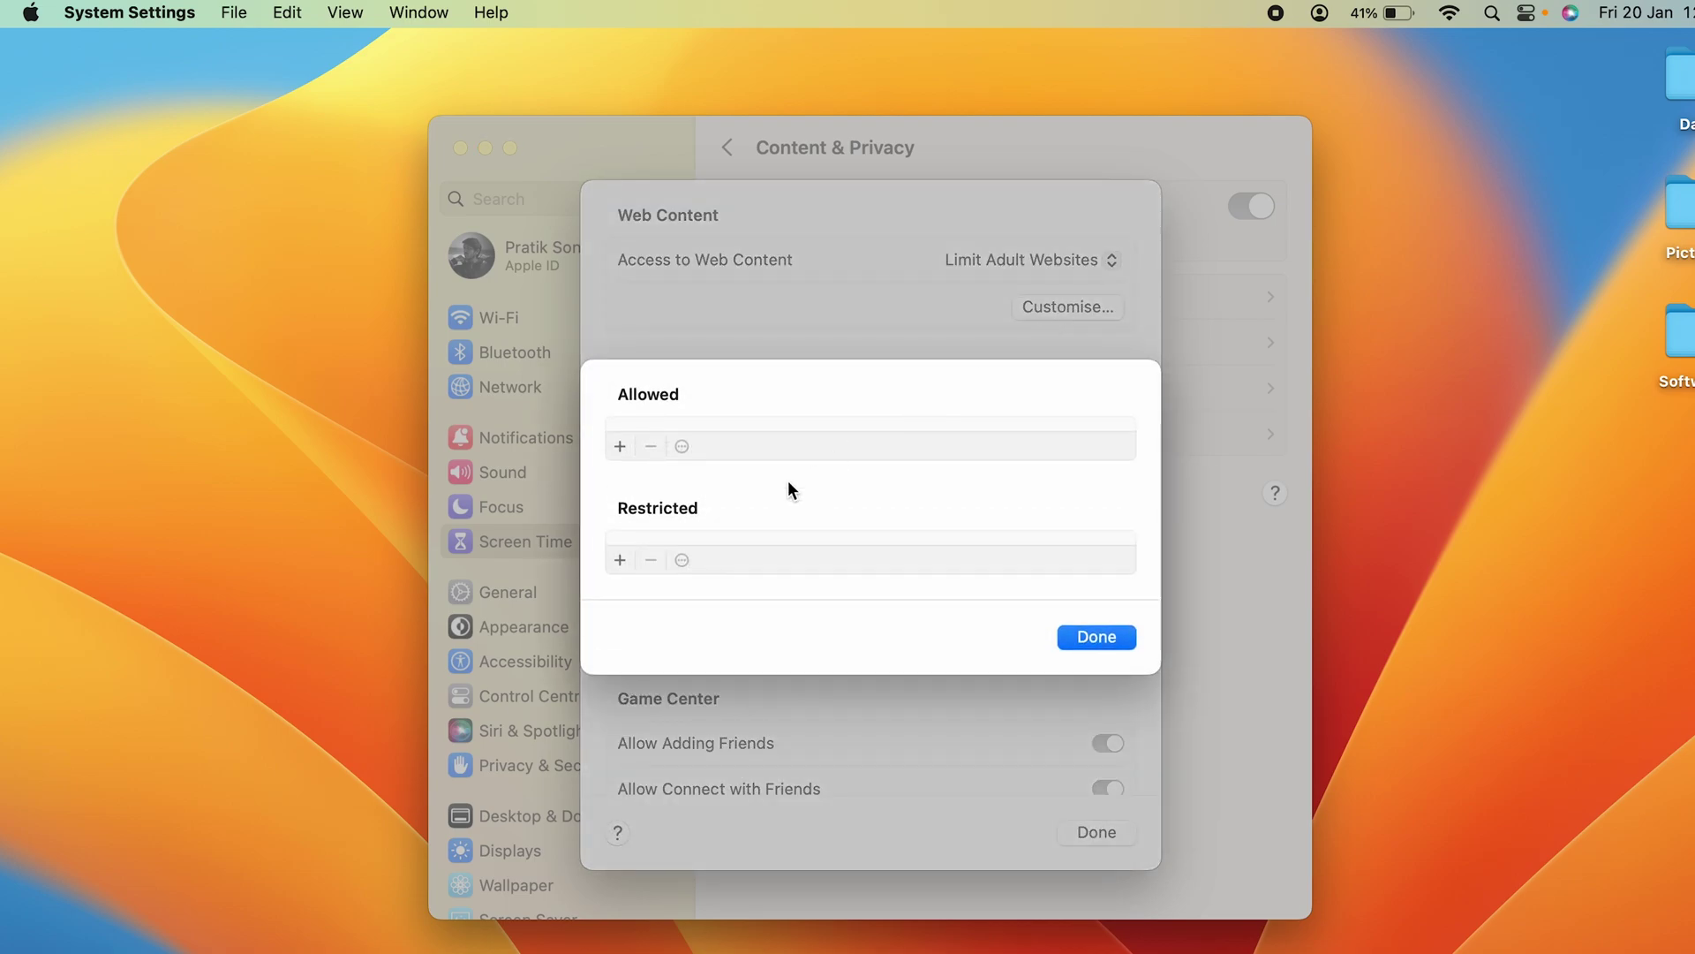
Add google.com to the Restricted websites list
left_click(621, 559)
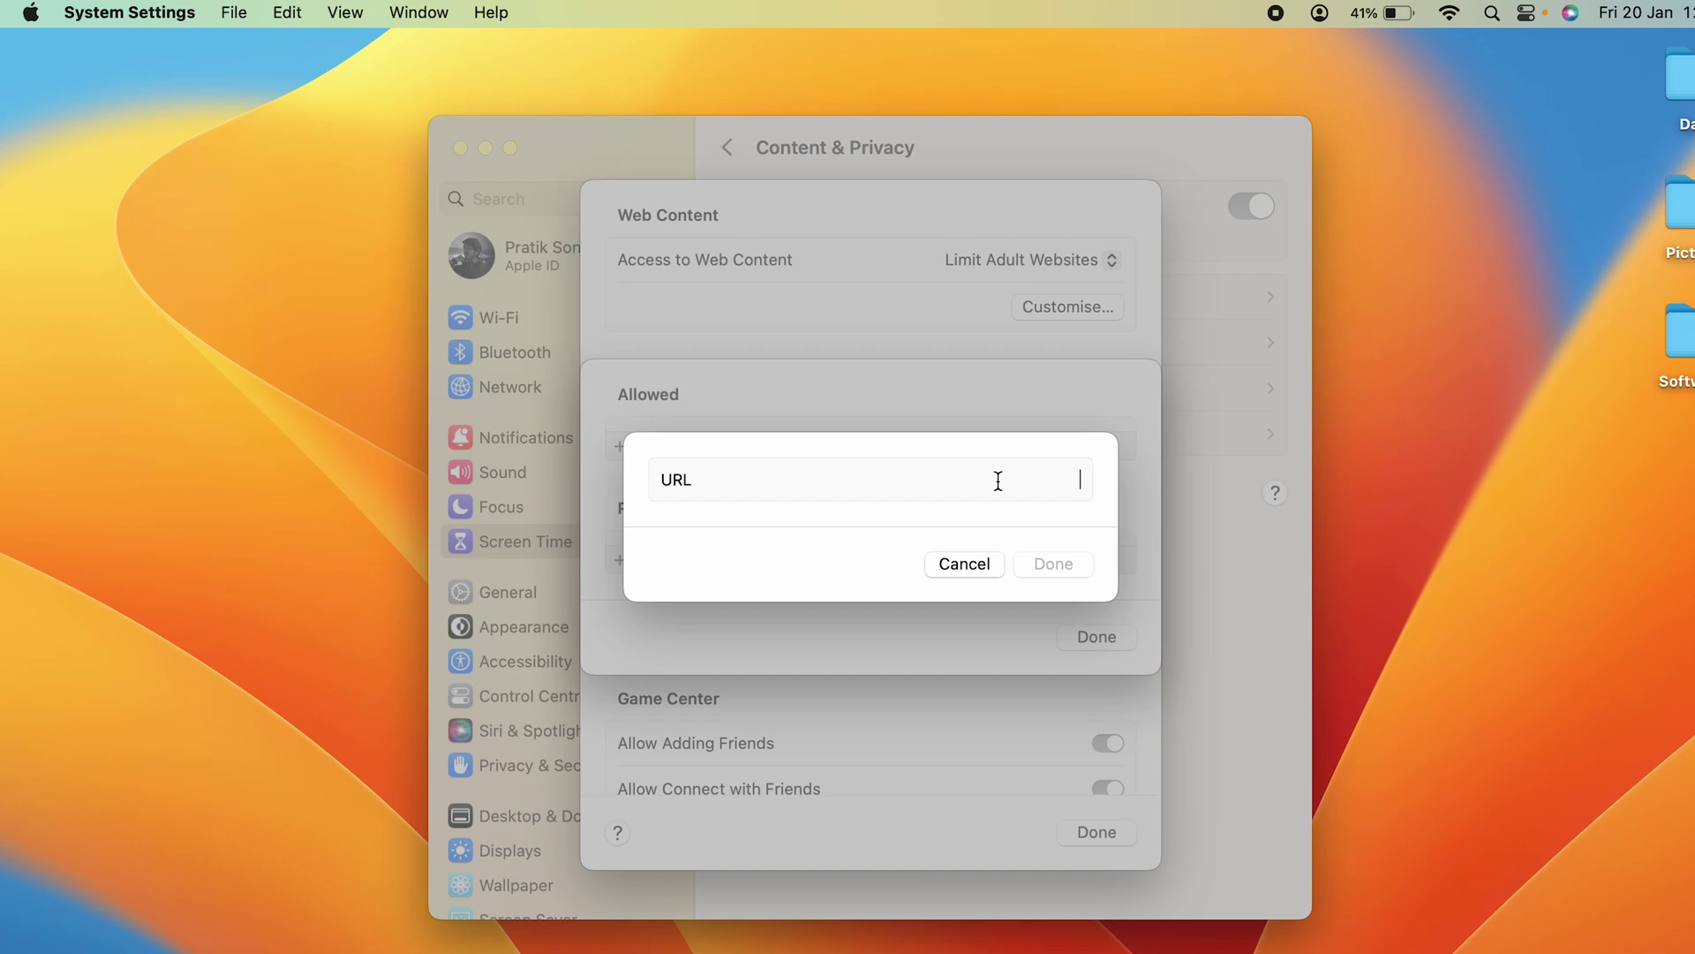
type("google.com")
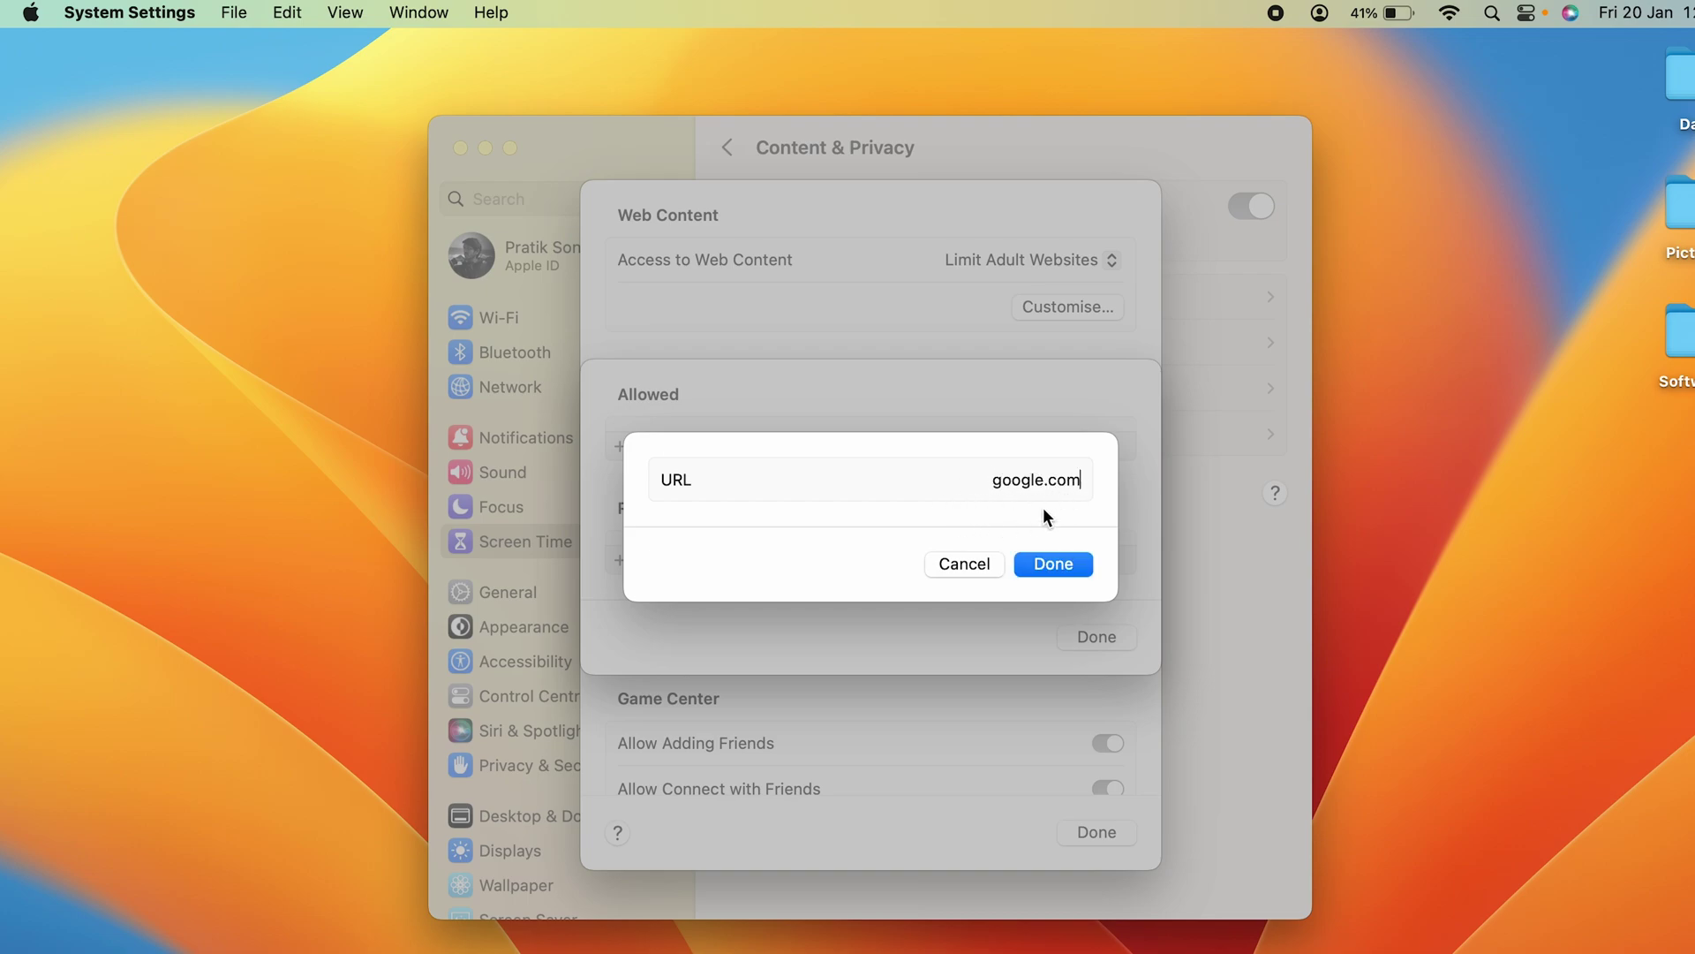
left_click(1054, 565)
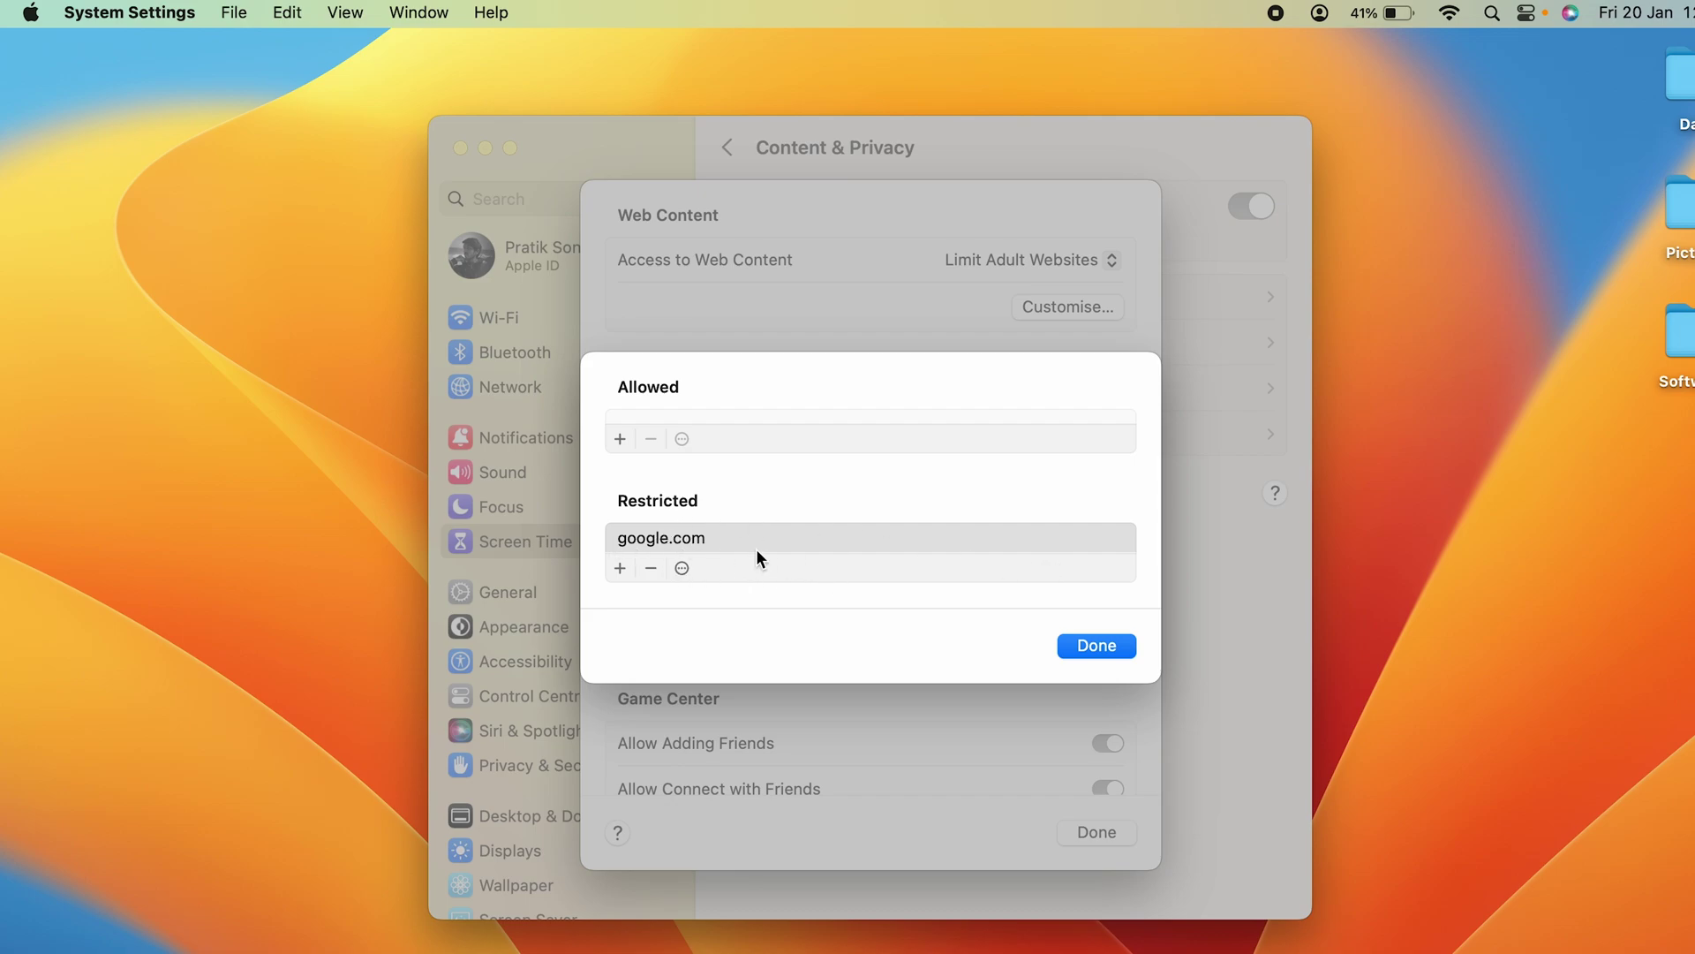
Close the website lists and Content Restrictions sheets, then minimise System Settings
left_click(1096, 645)
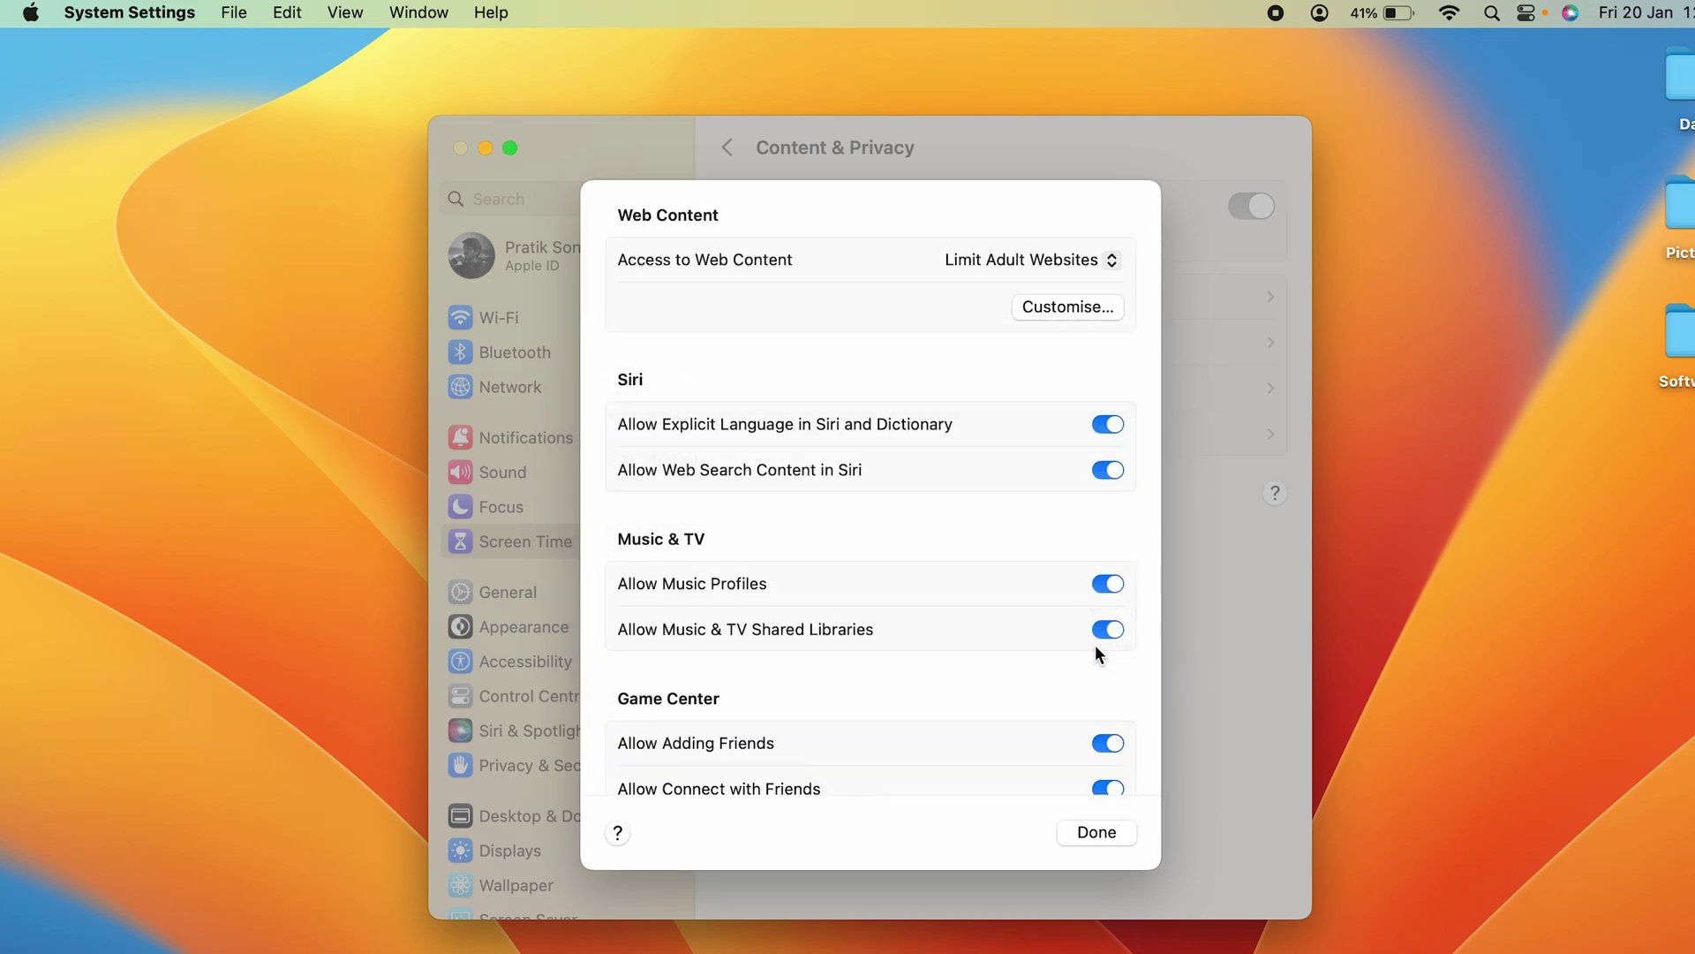
left_click(1102, 833)
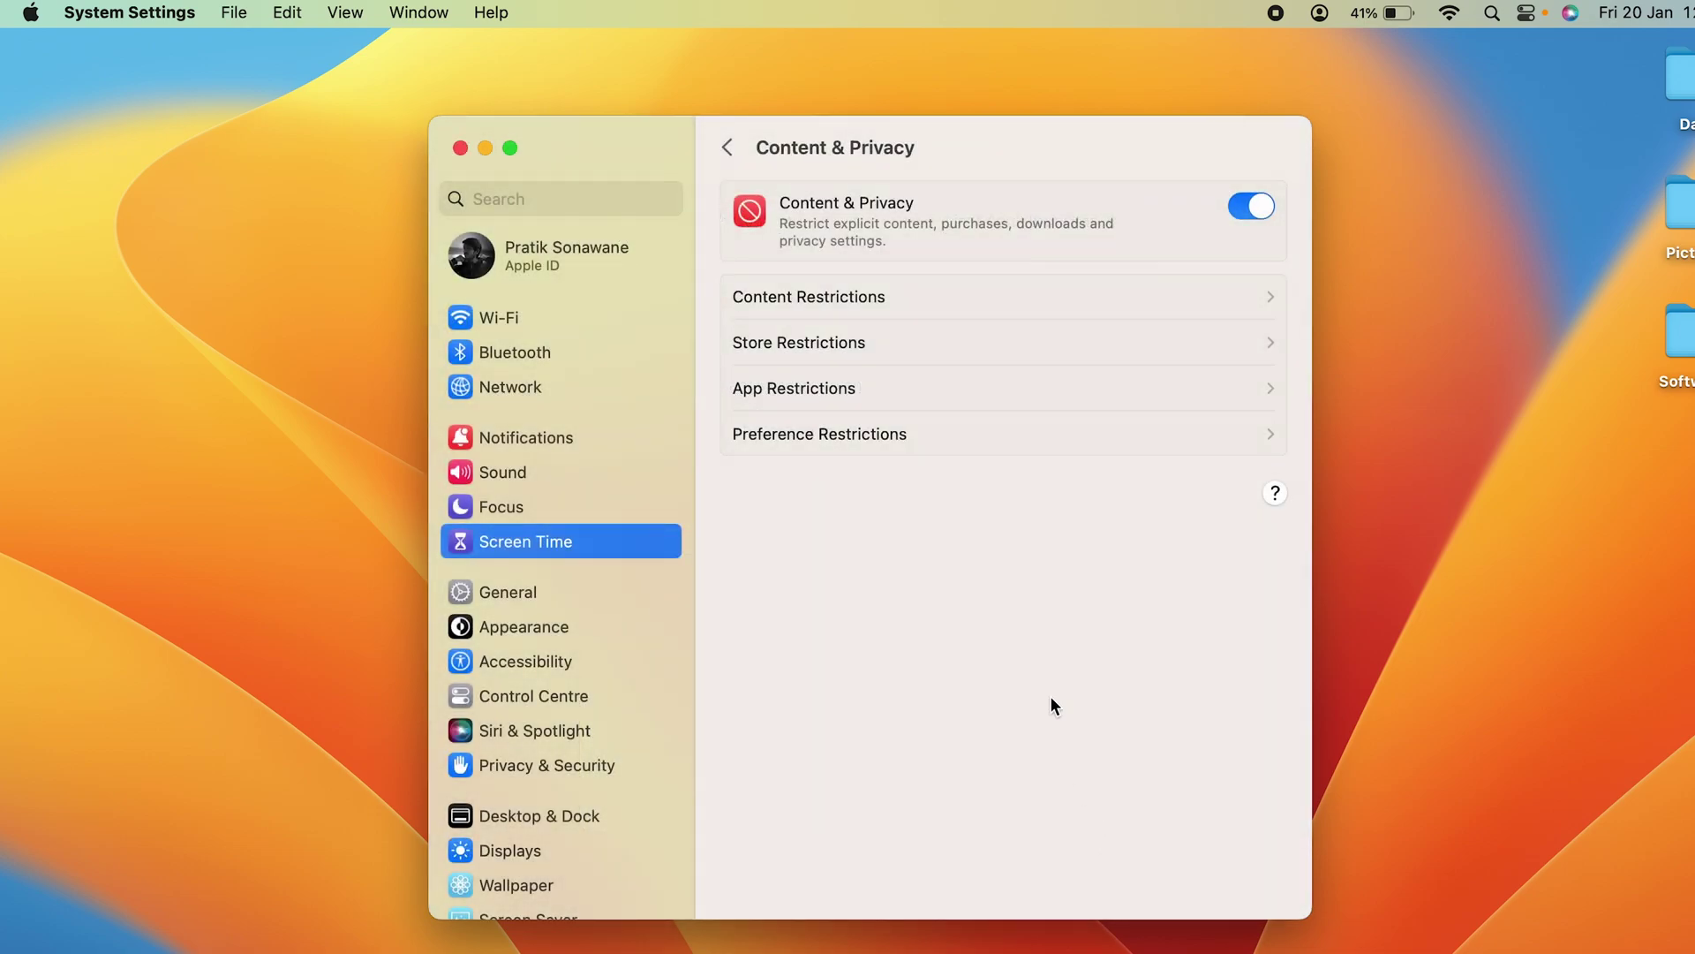
left_click(485, 148)
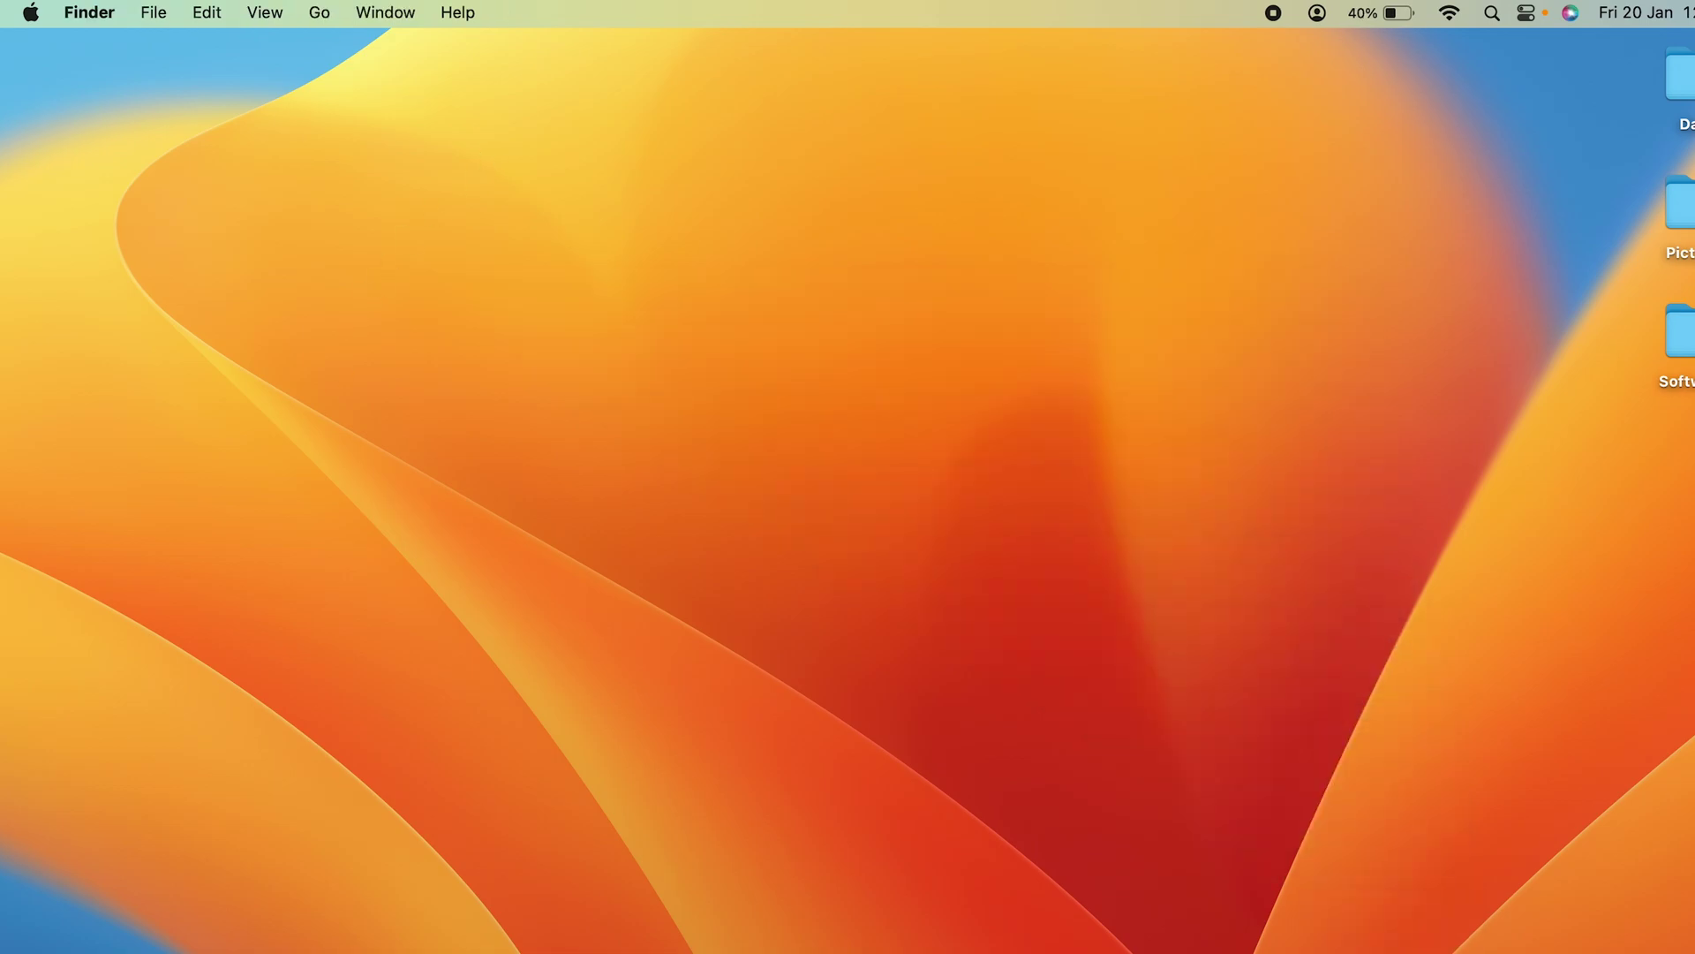
Reload google.com in Safari to see the Screen Time block, then open YouTube and minimise Safari
left_click(366, 907)
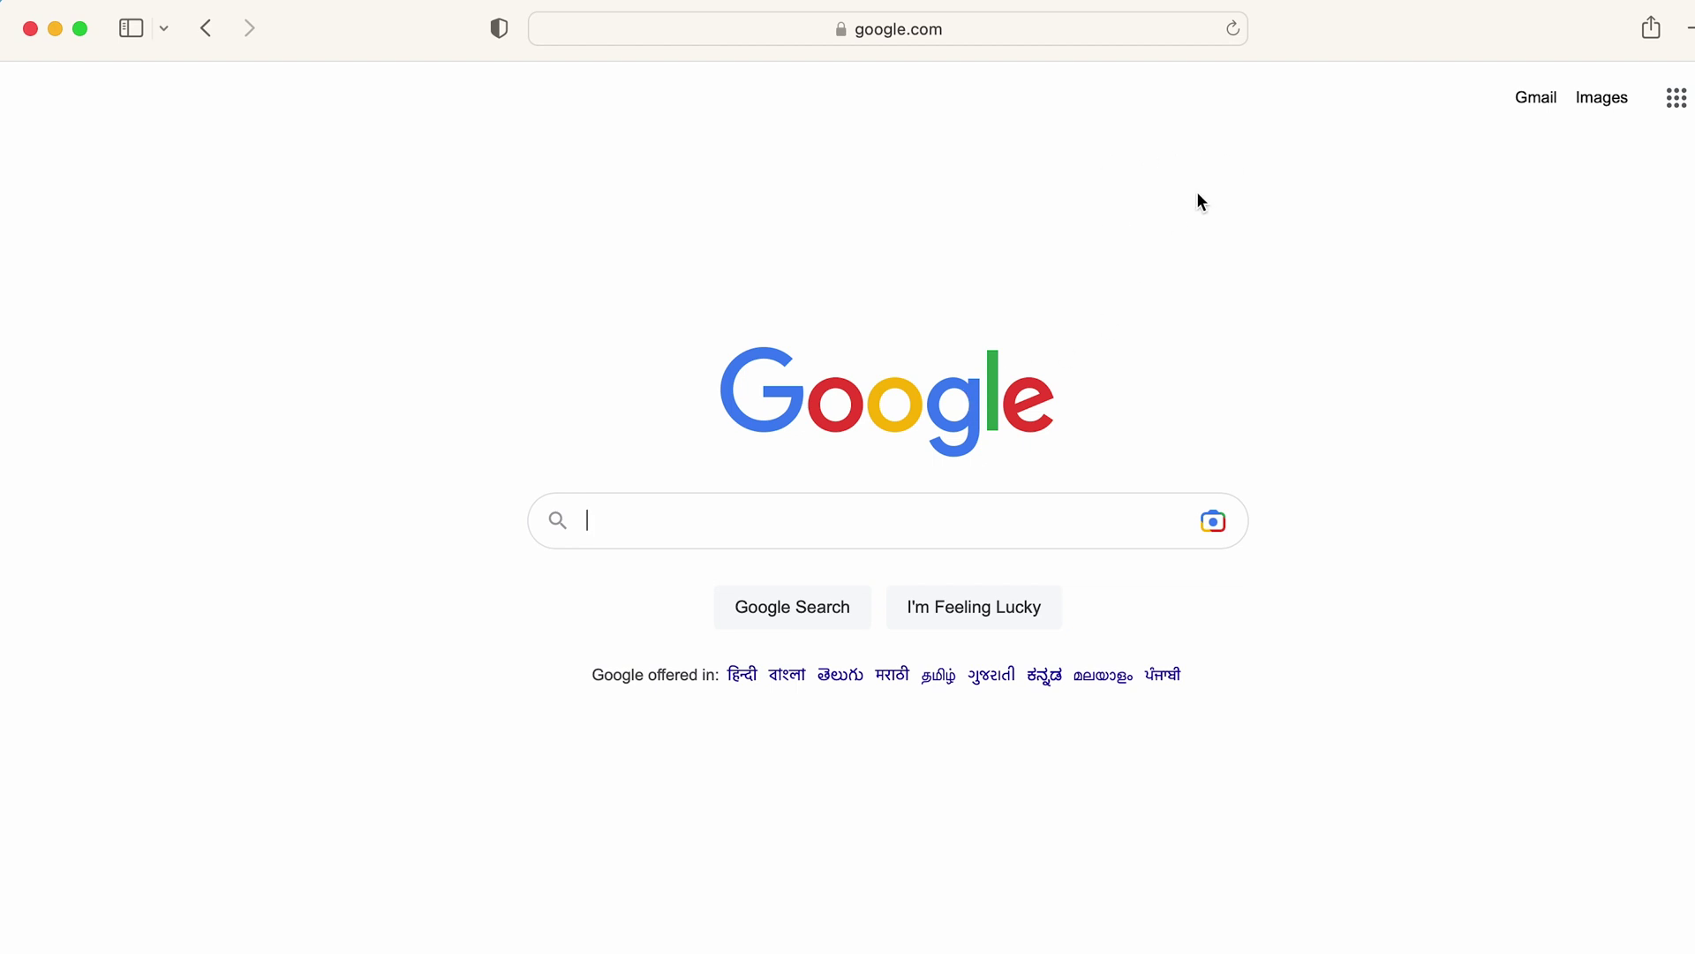
left_click(1233, 30)
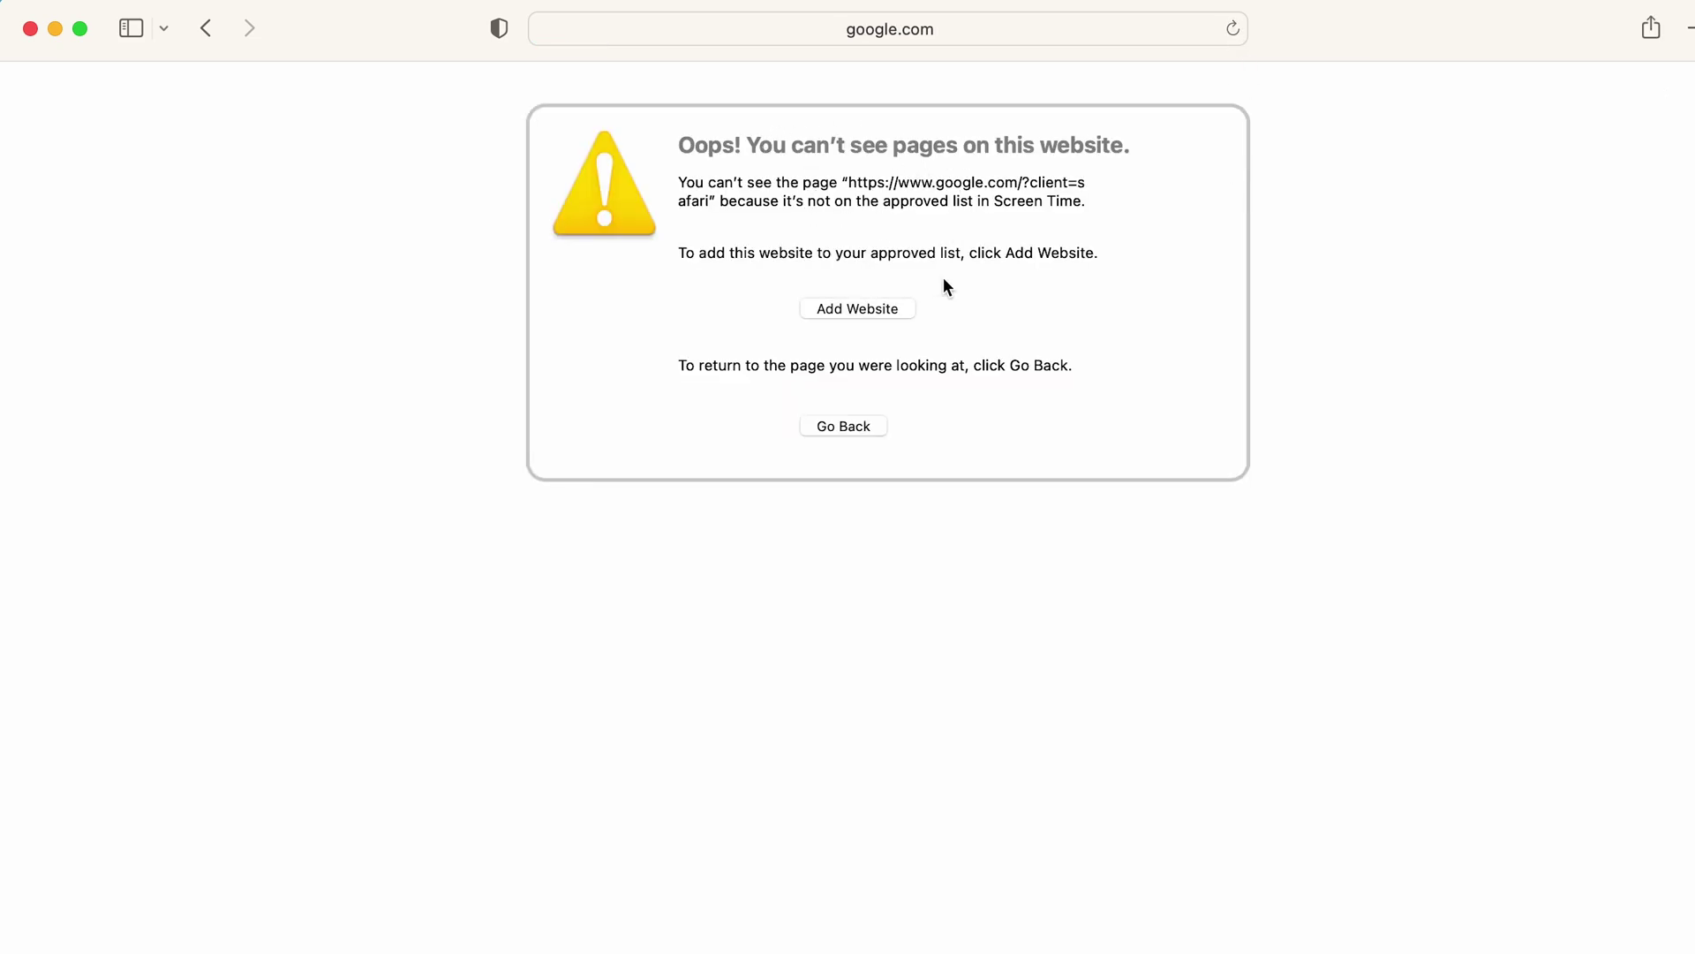
left_click(957, 28)
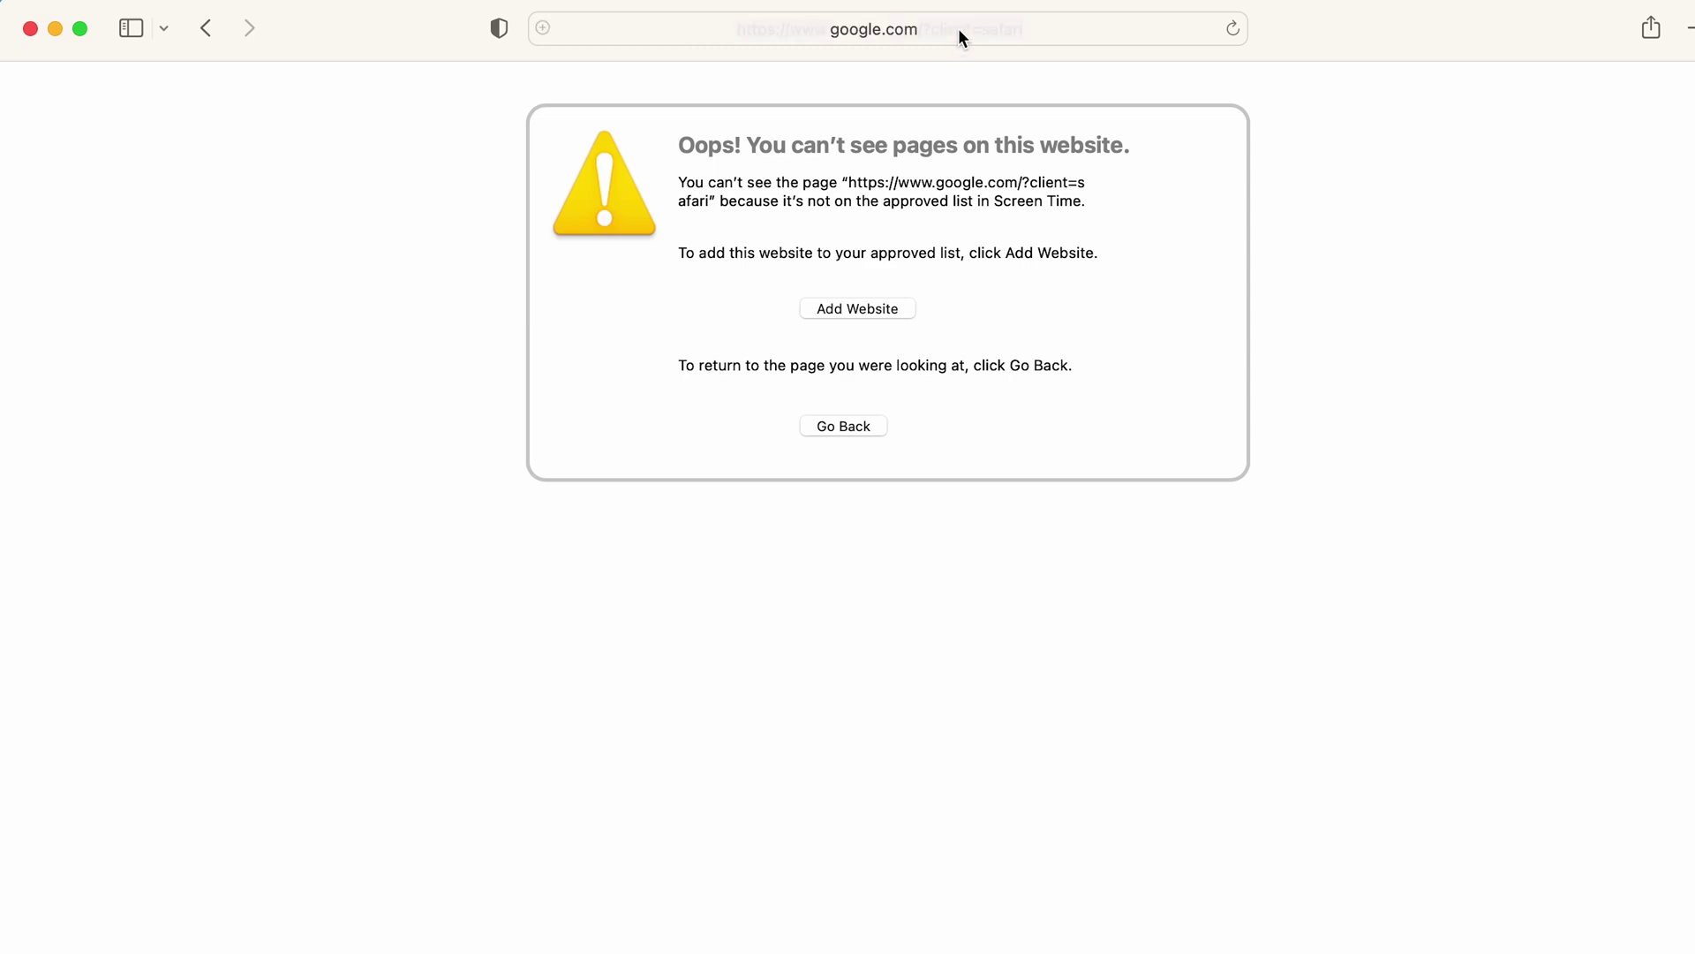
type("google.c")
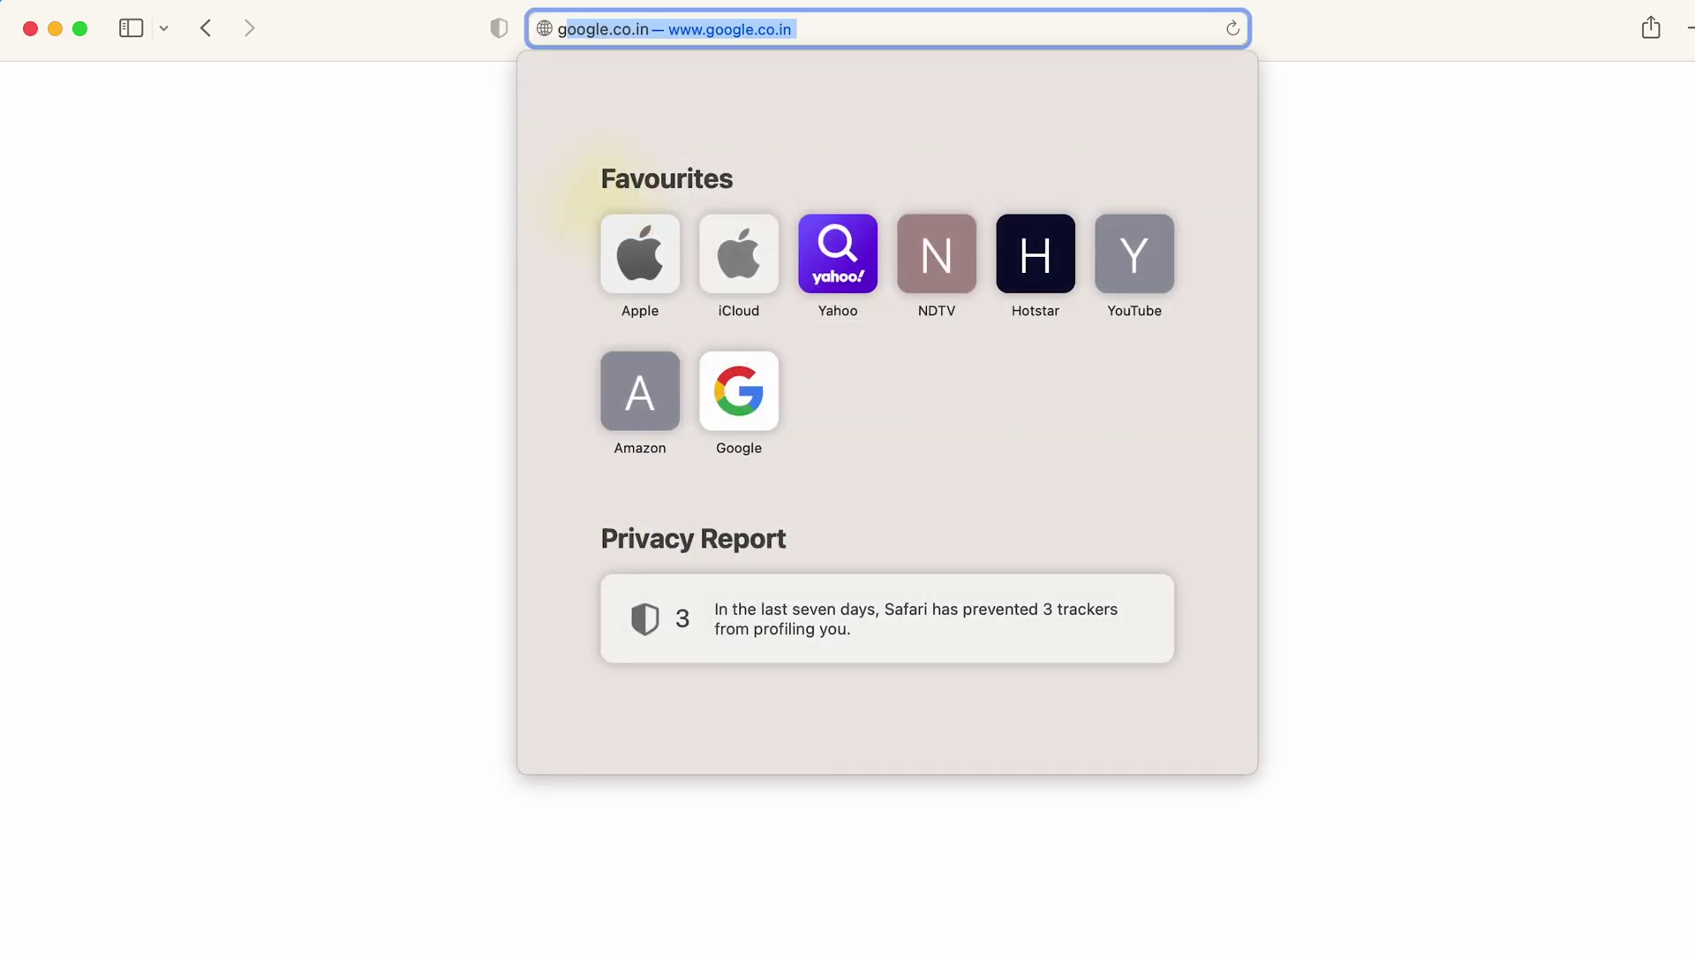
type("om")
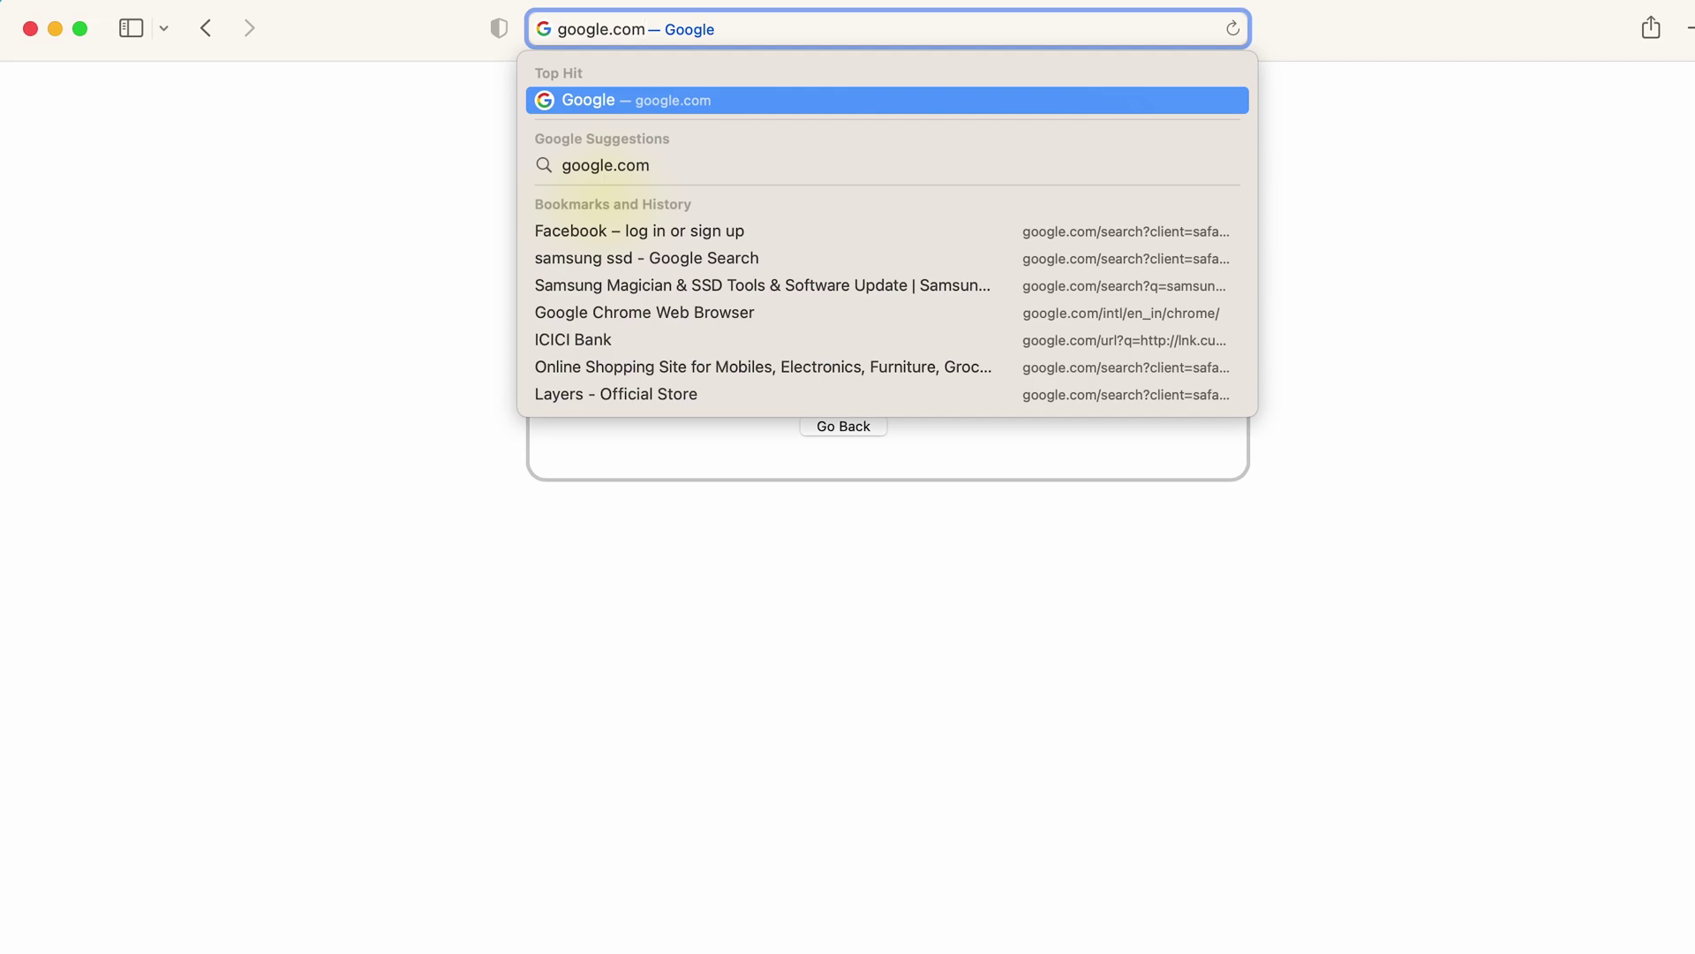
key("Return")
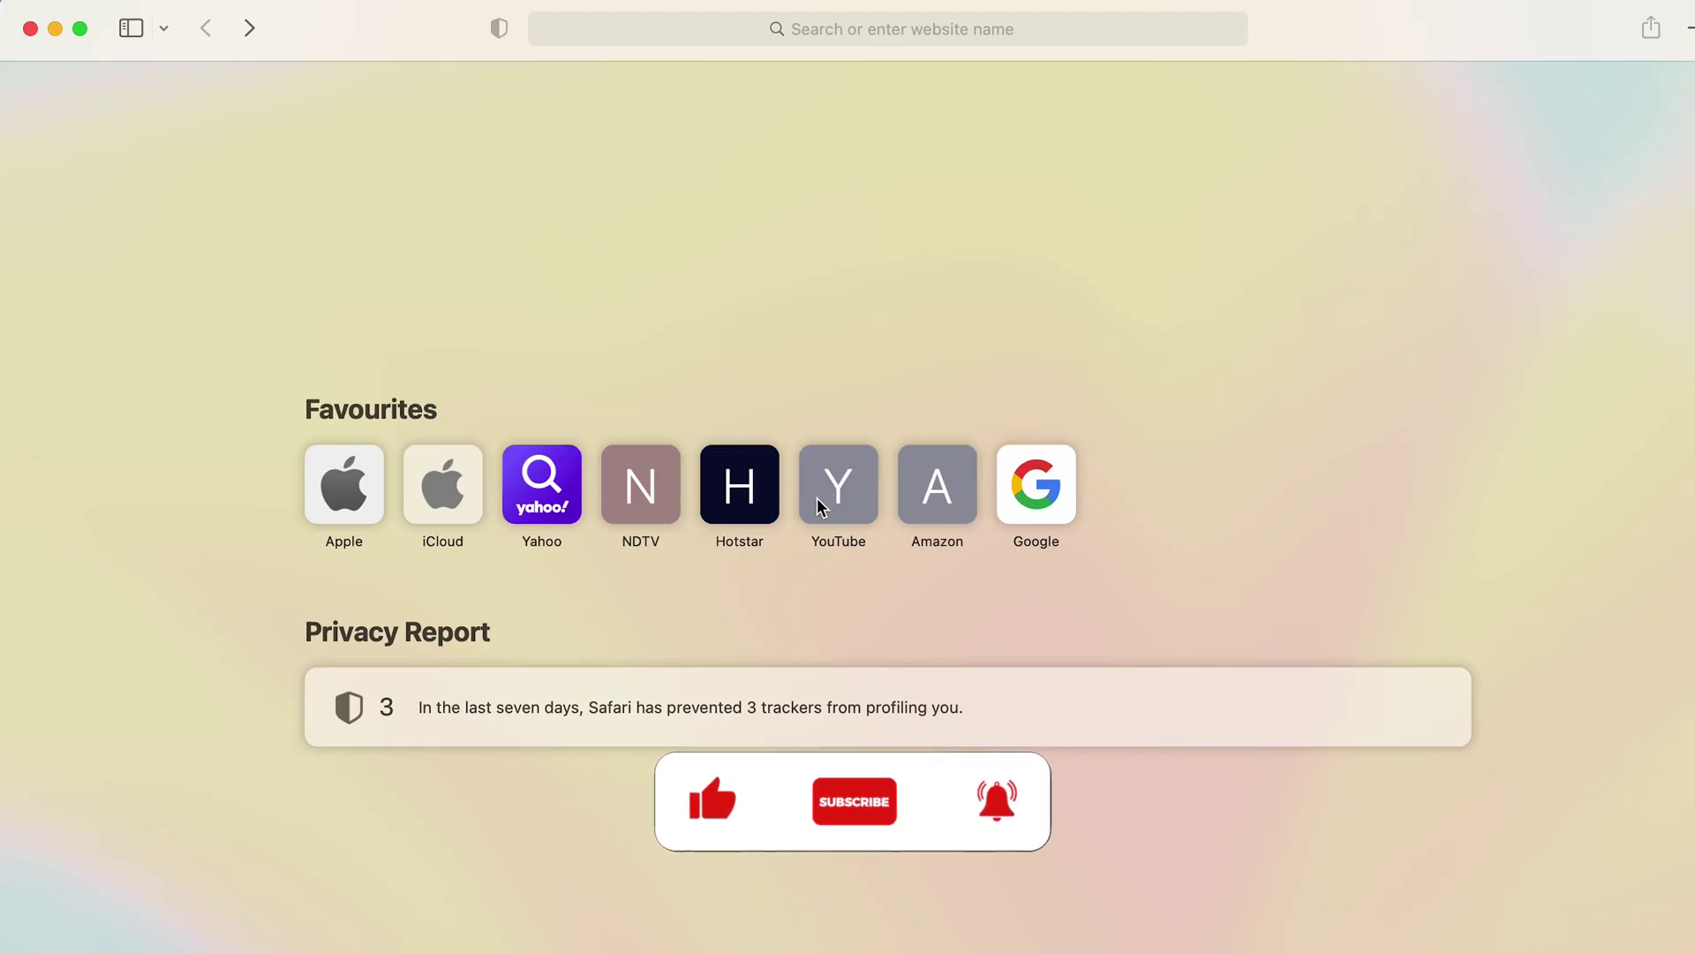
left_click(819, 501)
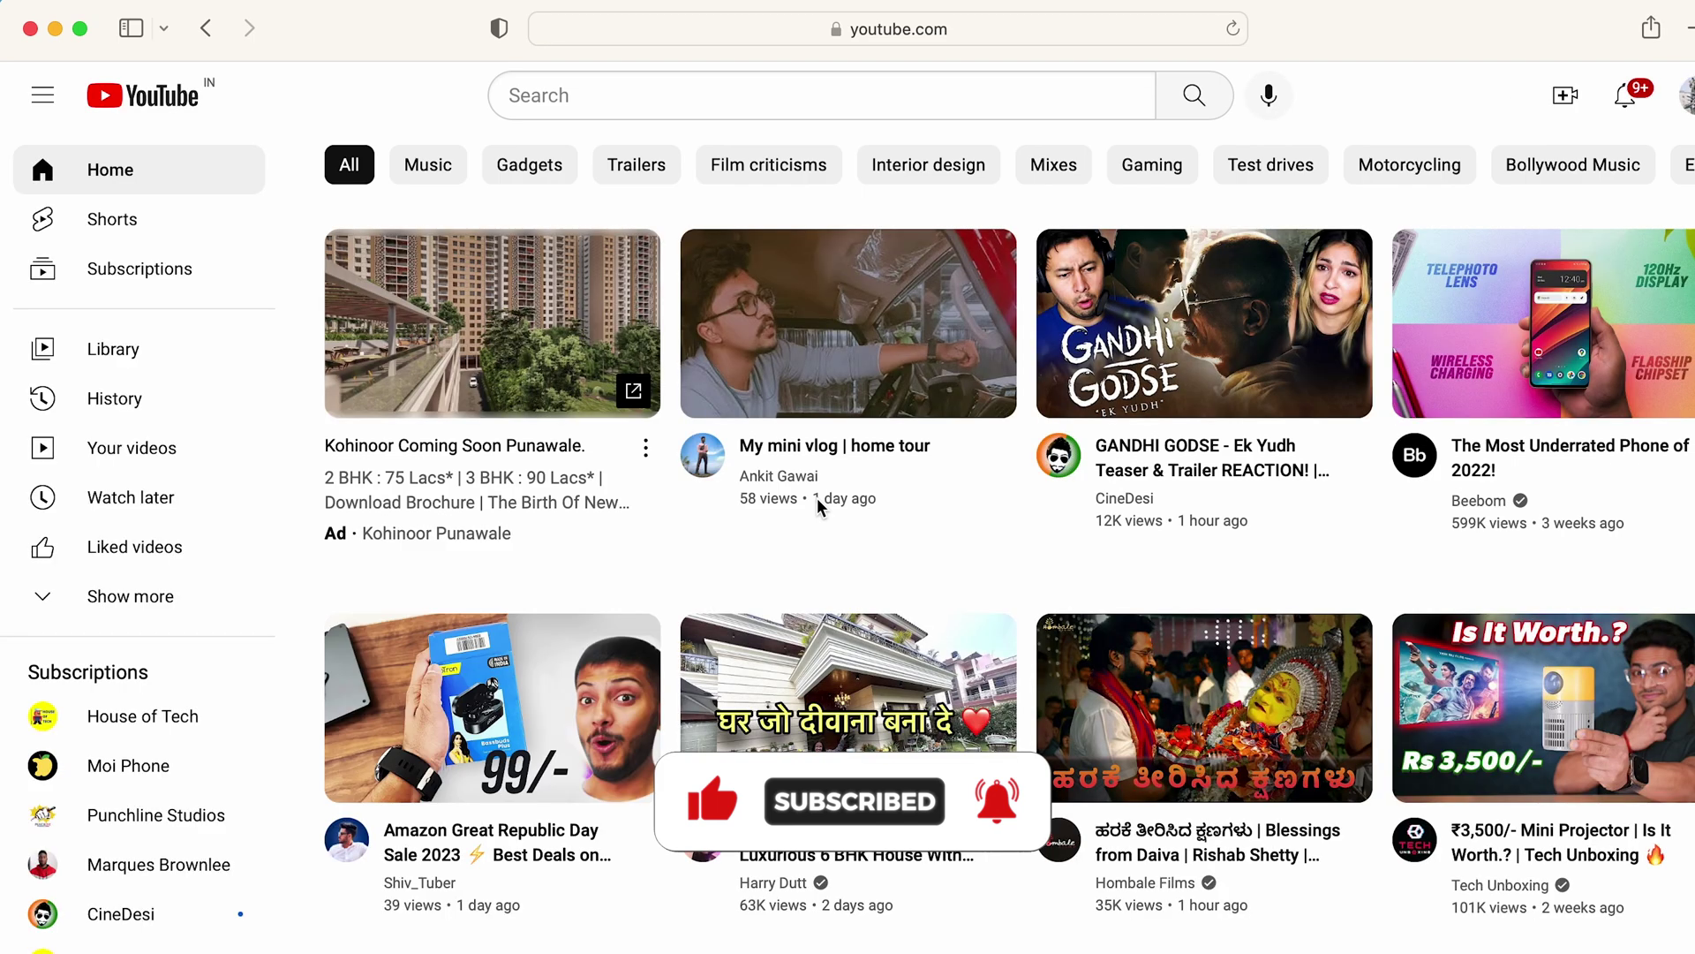
left_click(57, 28)
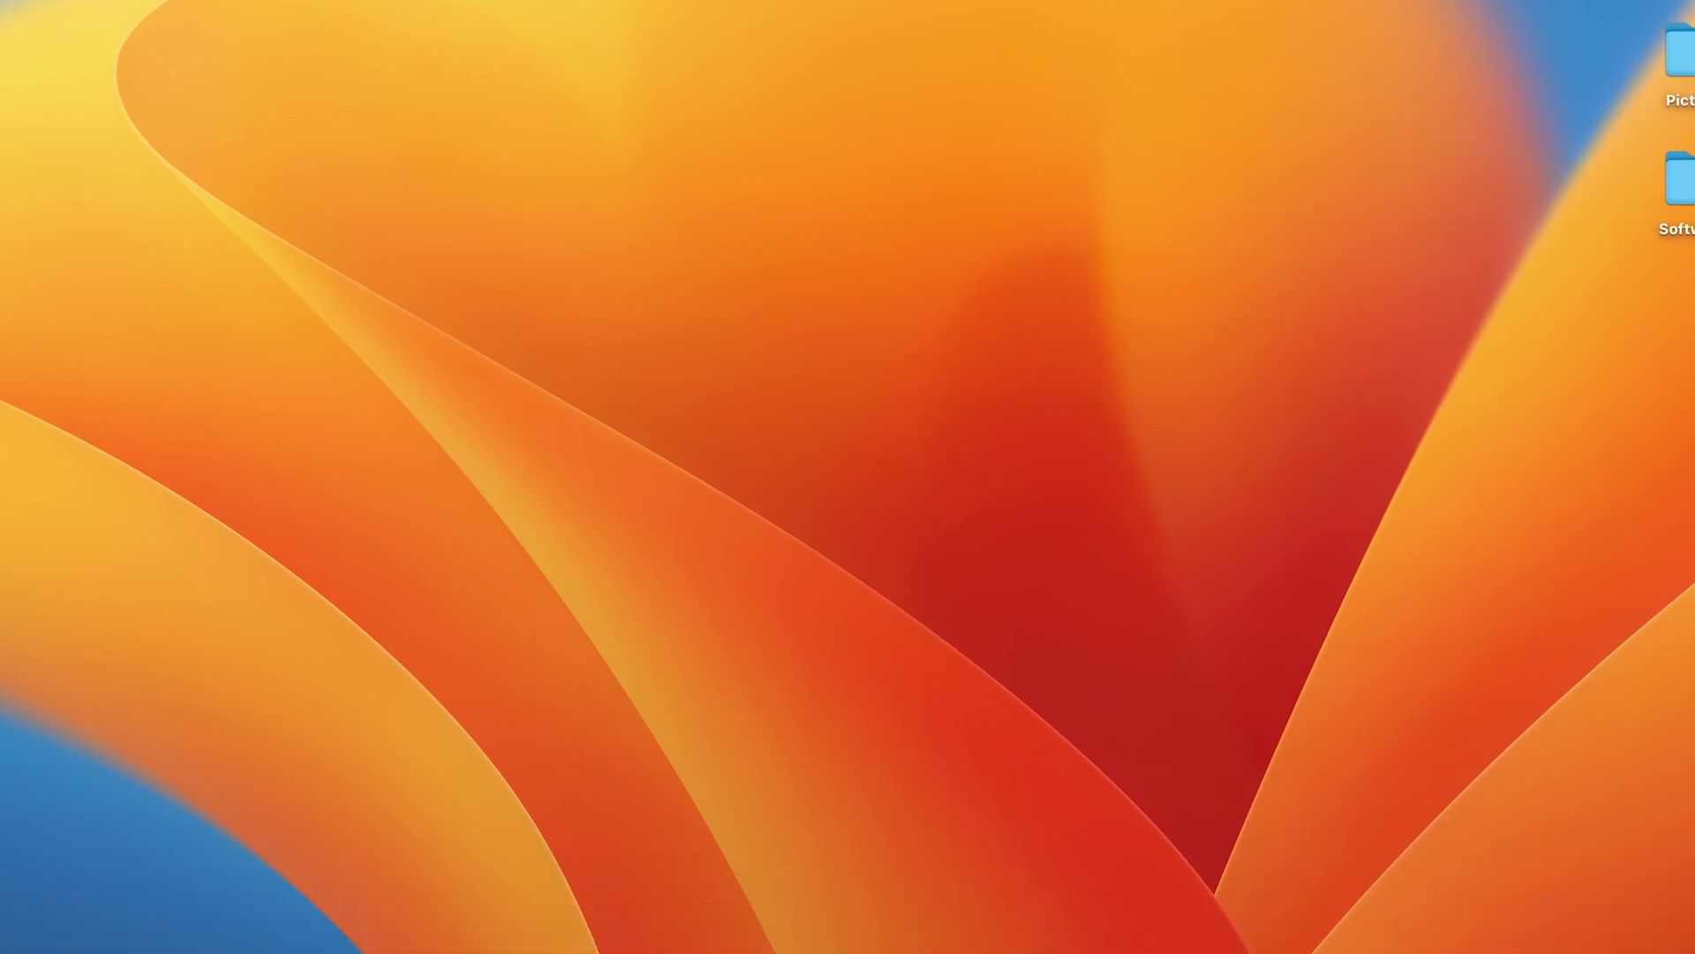
Reopen Content Restrictions and its Customise website lists in System Settings
left_click(1460, 907)
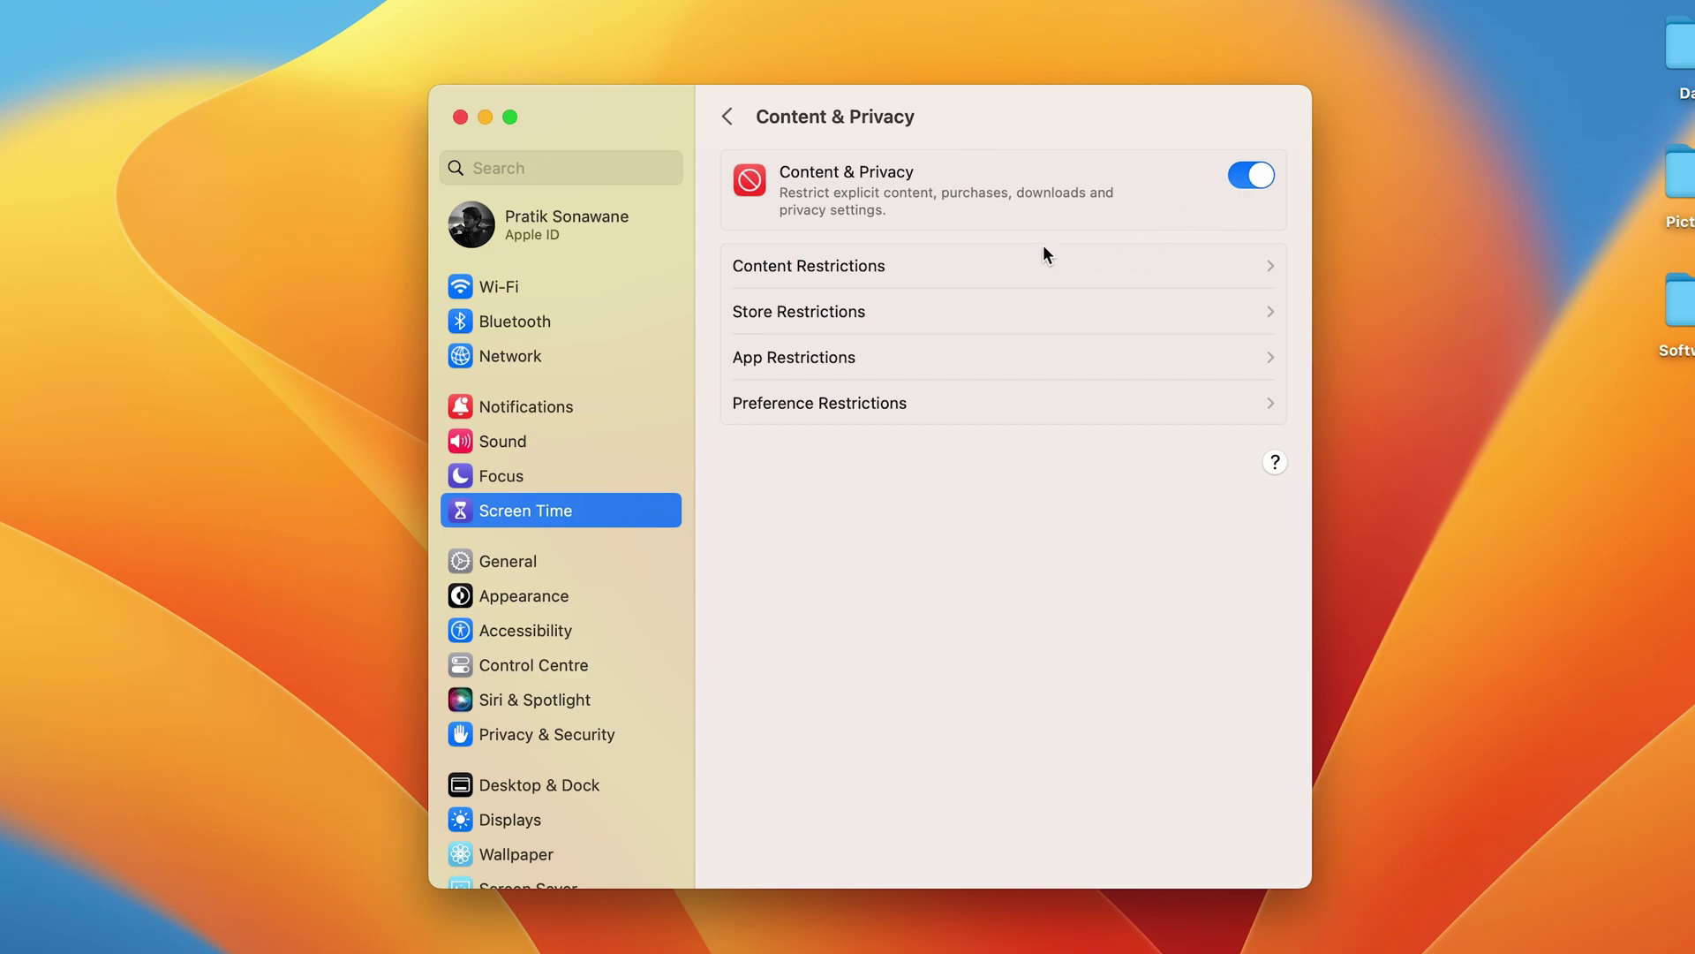
left_click(990, 268)
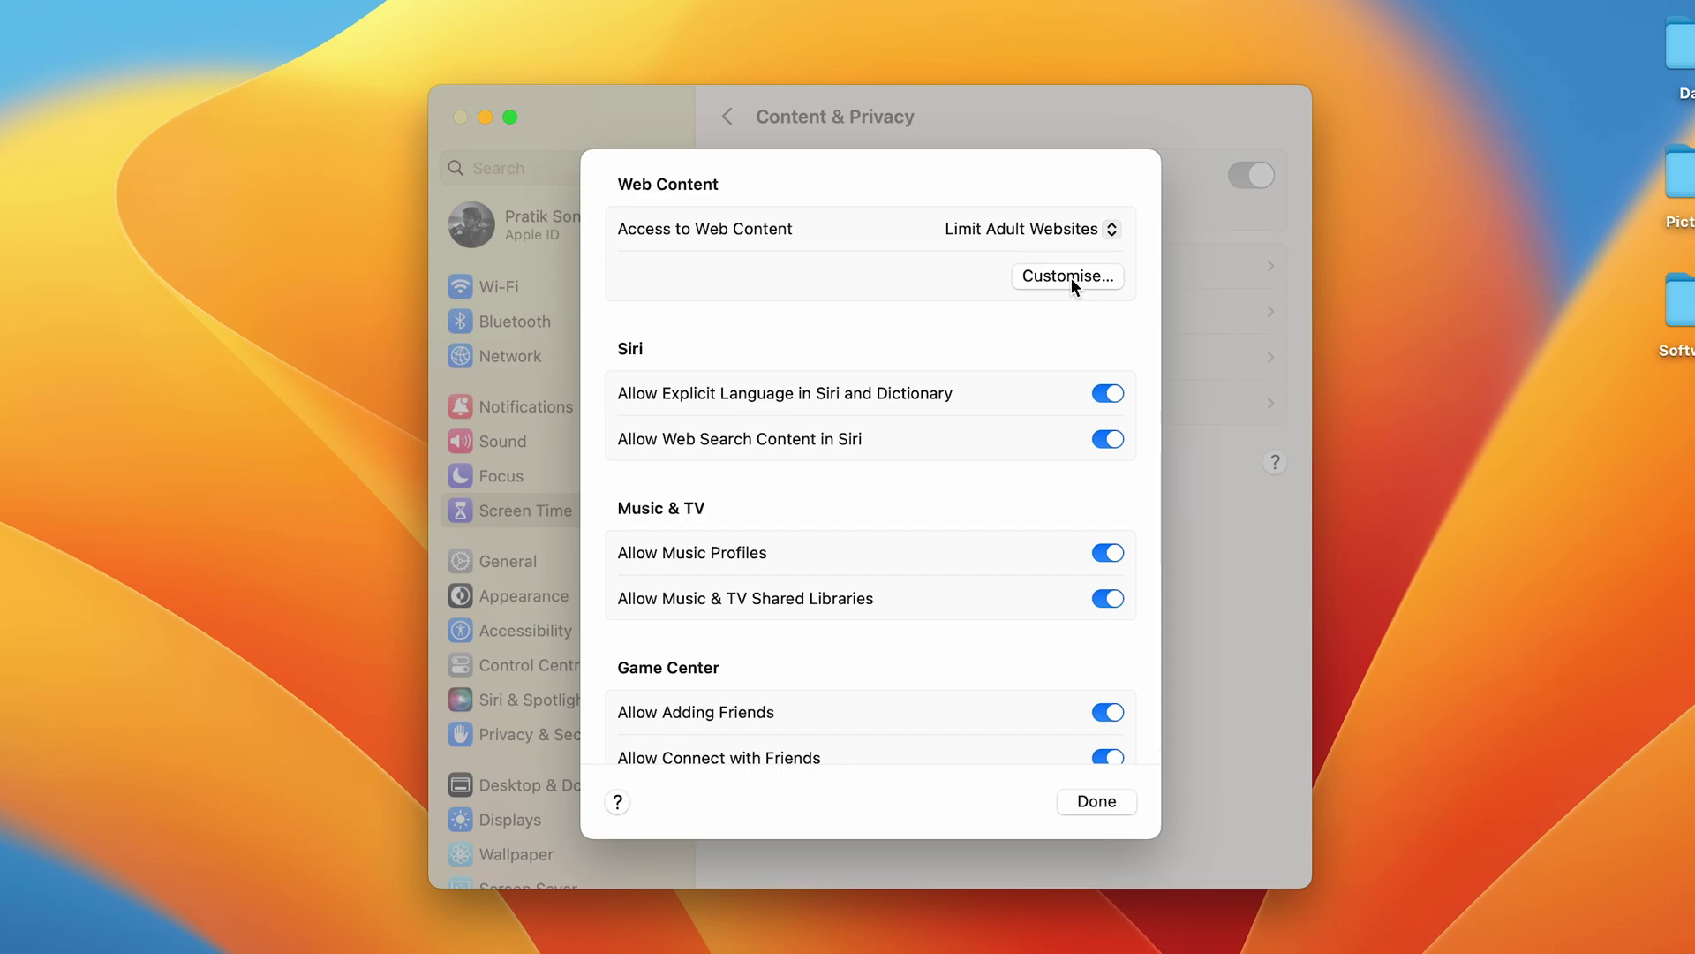
left_click(1070, 277)
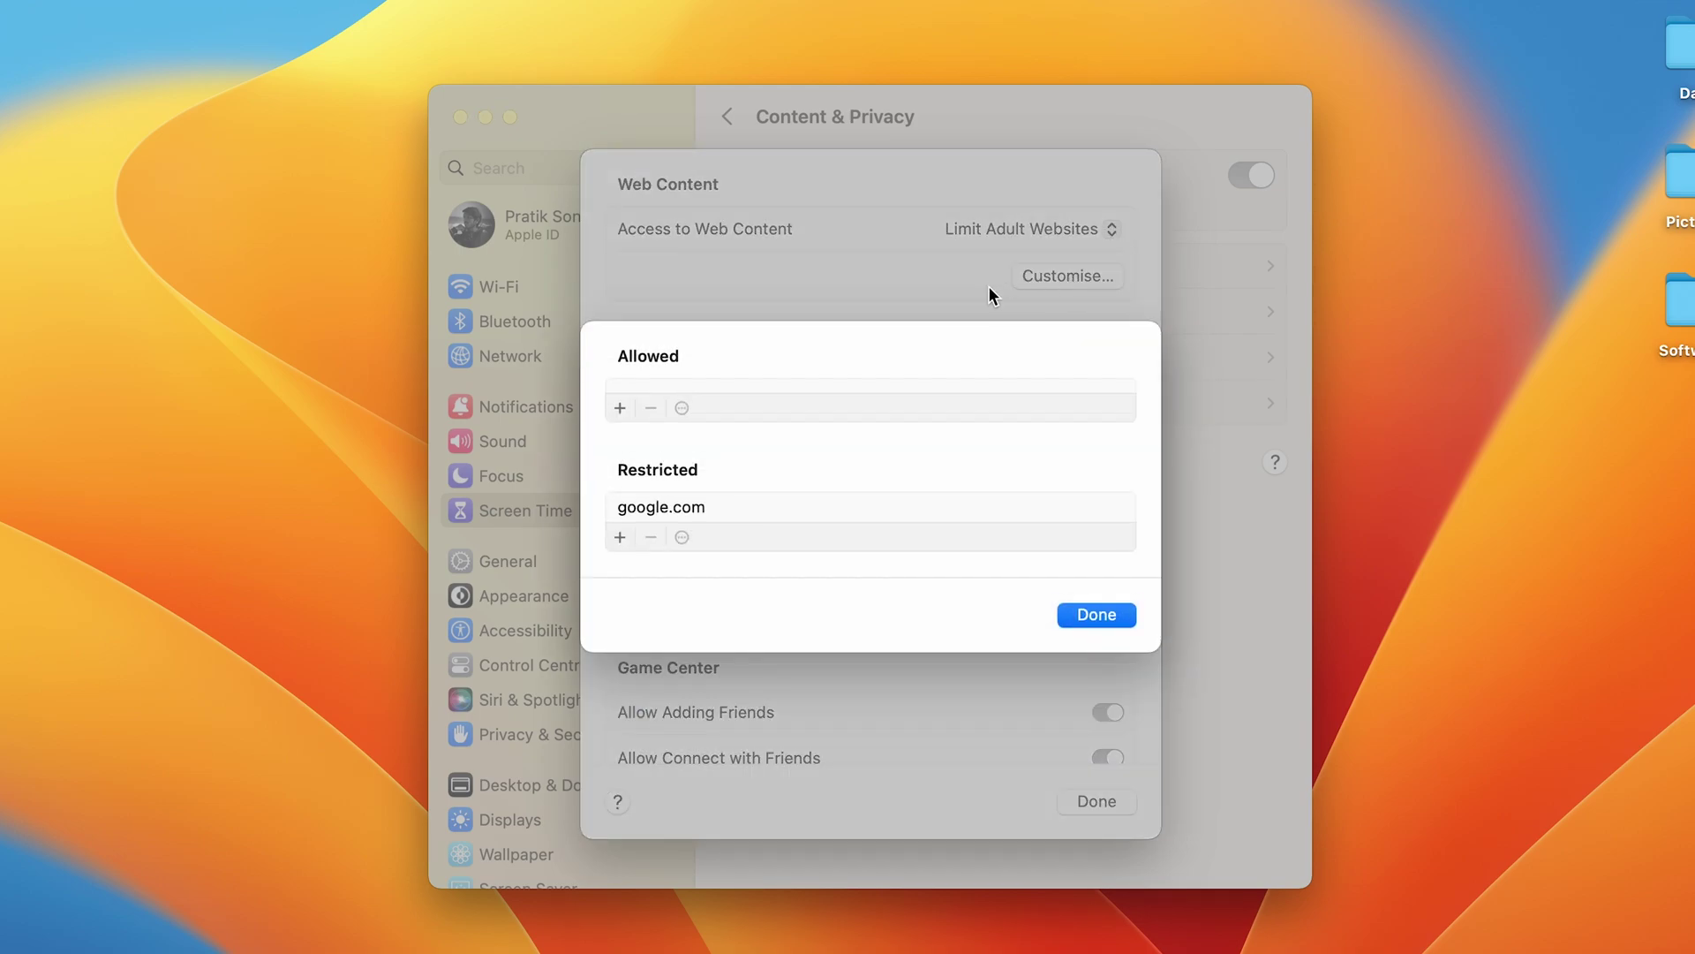
Add youtube.com to the Restricted websites list and close both sheets
left_click(620, 537)
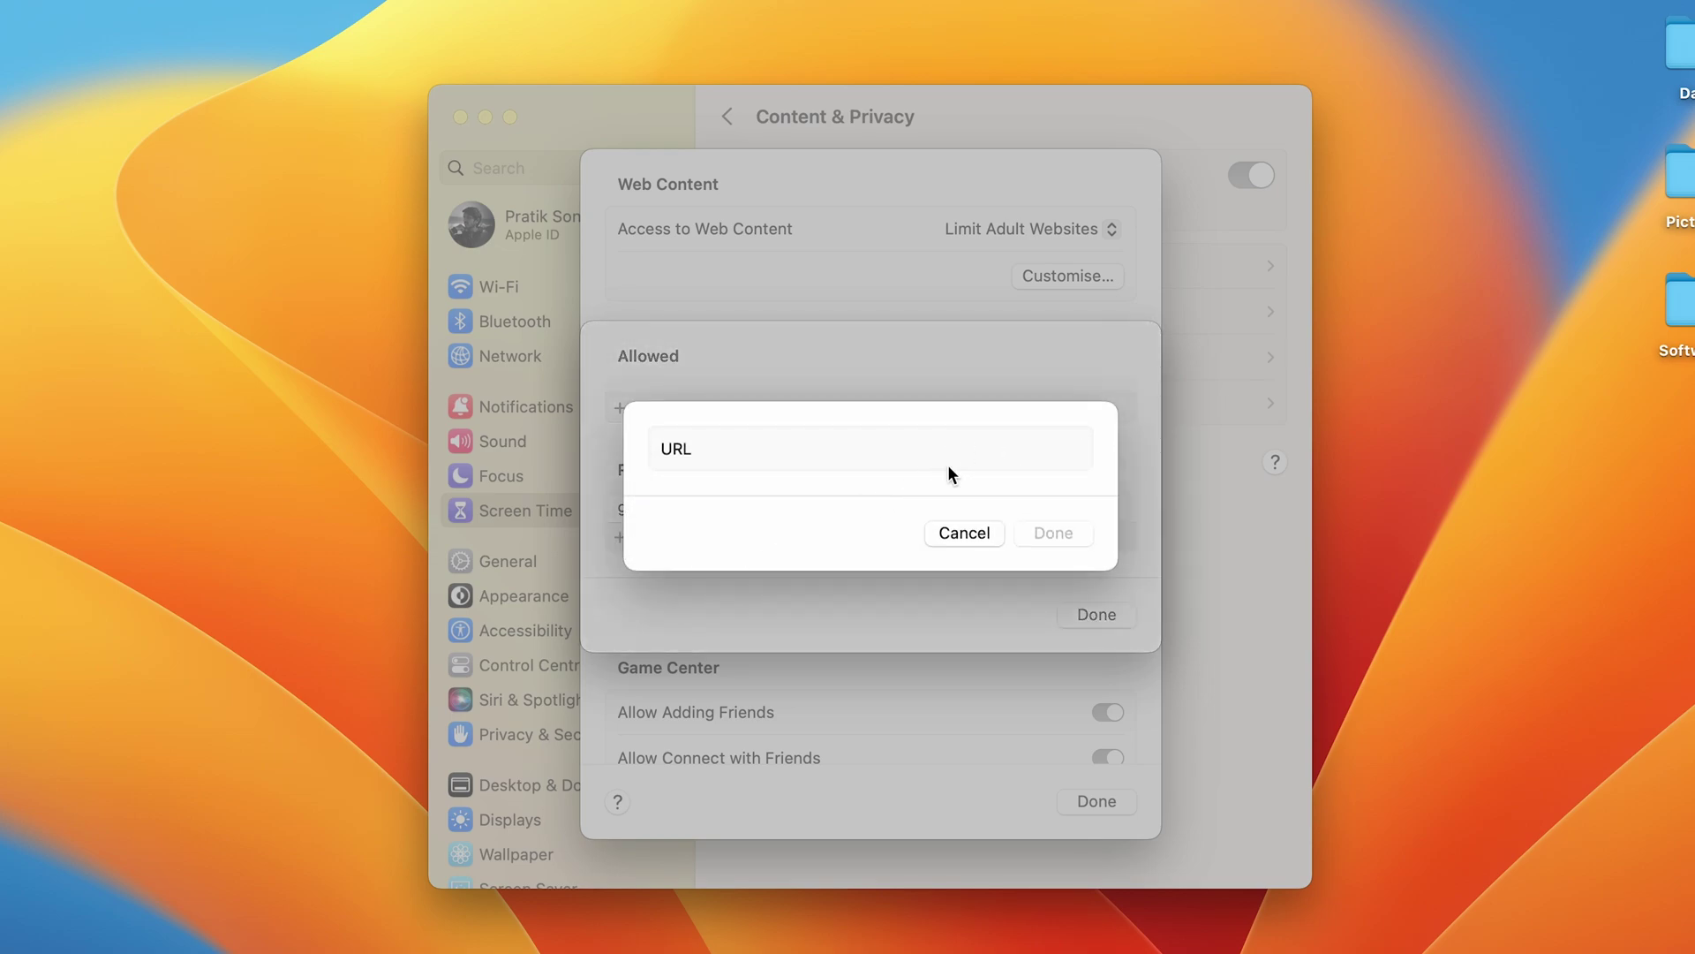
type("youtube")
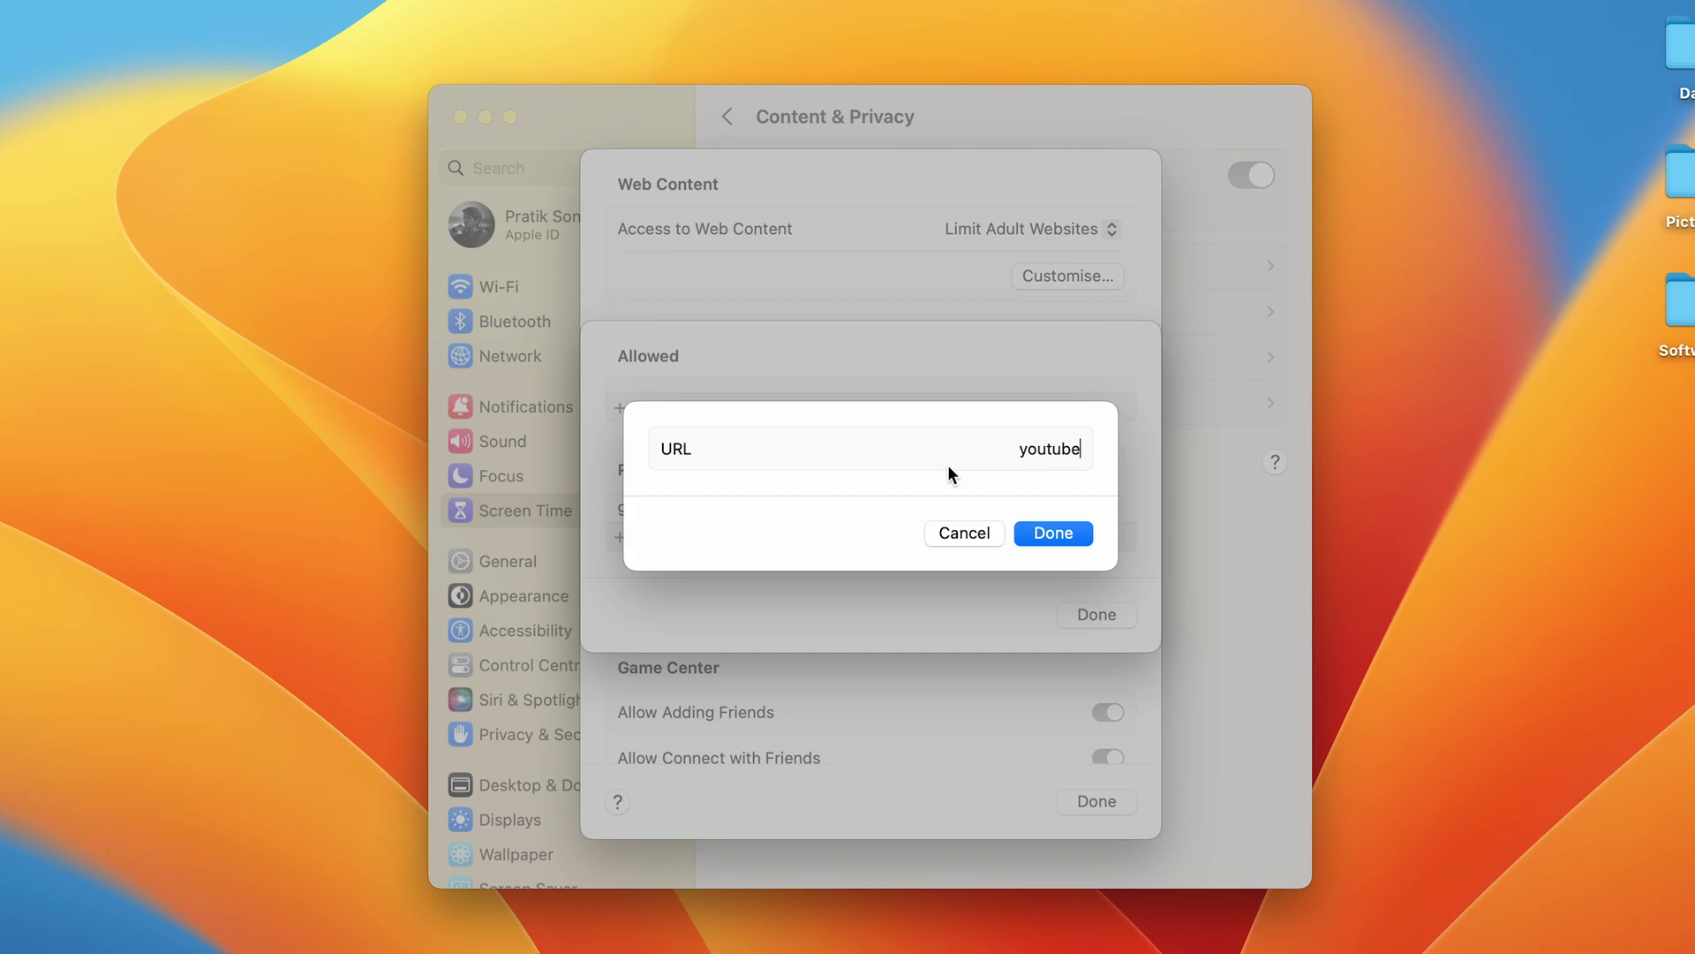
type(".com")
left_click(1054, 533)
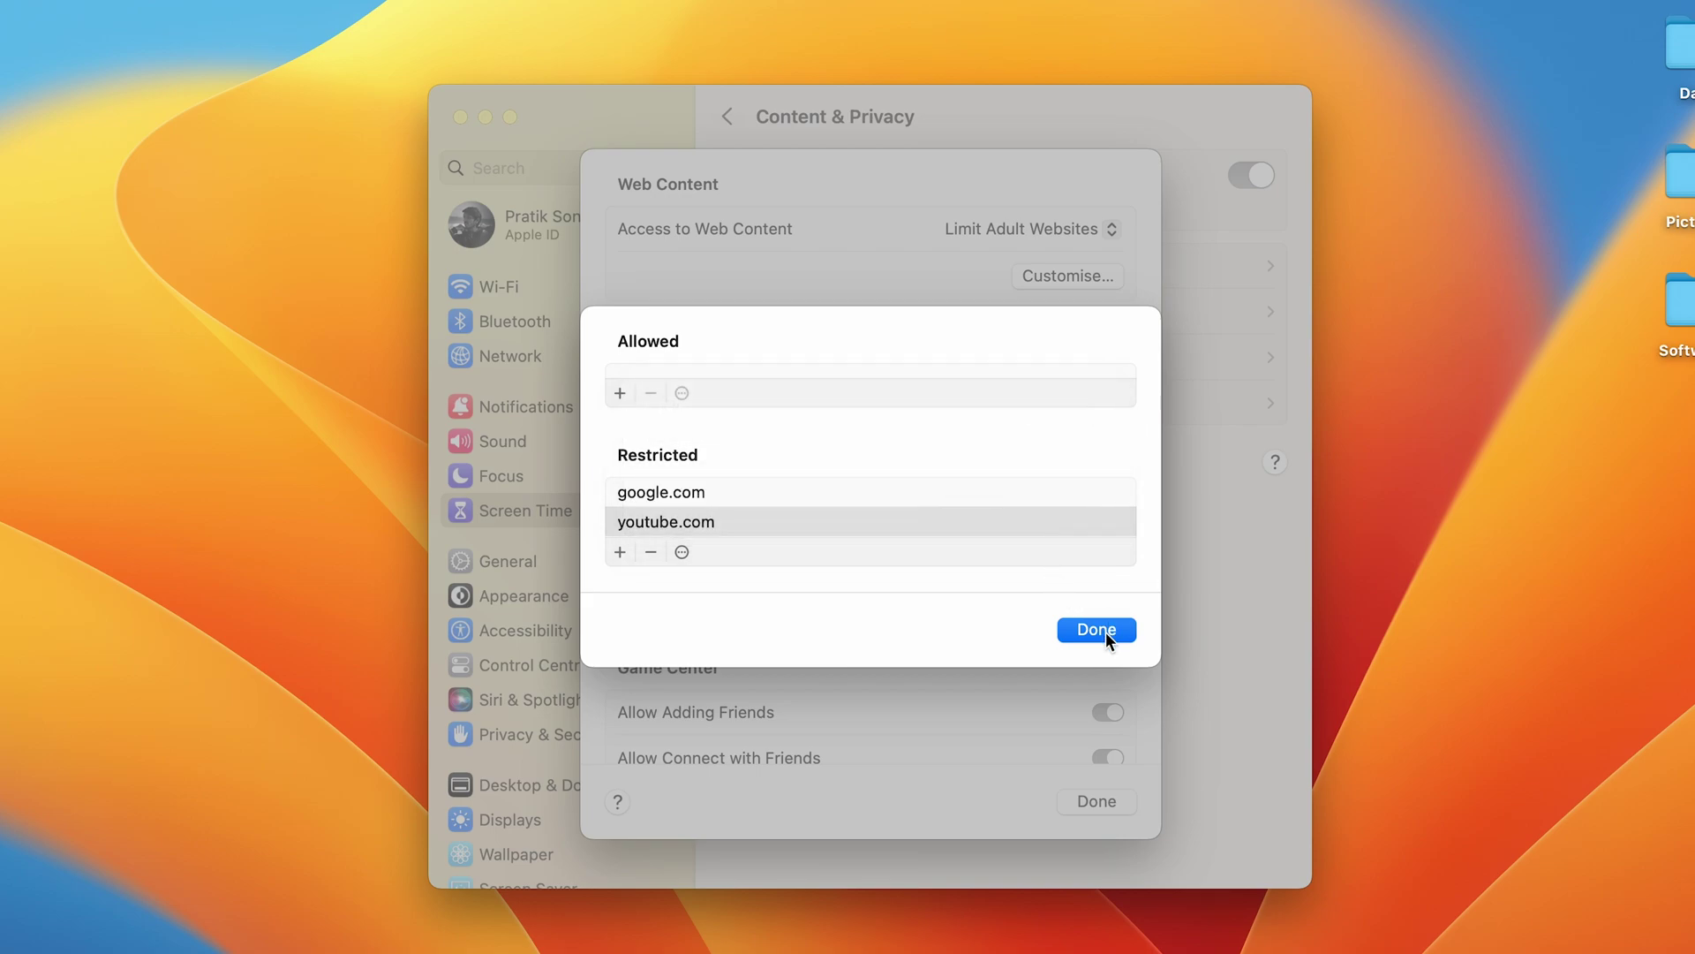
left_click(1106, 632)
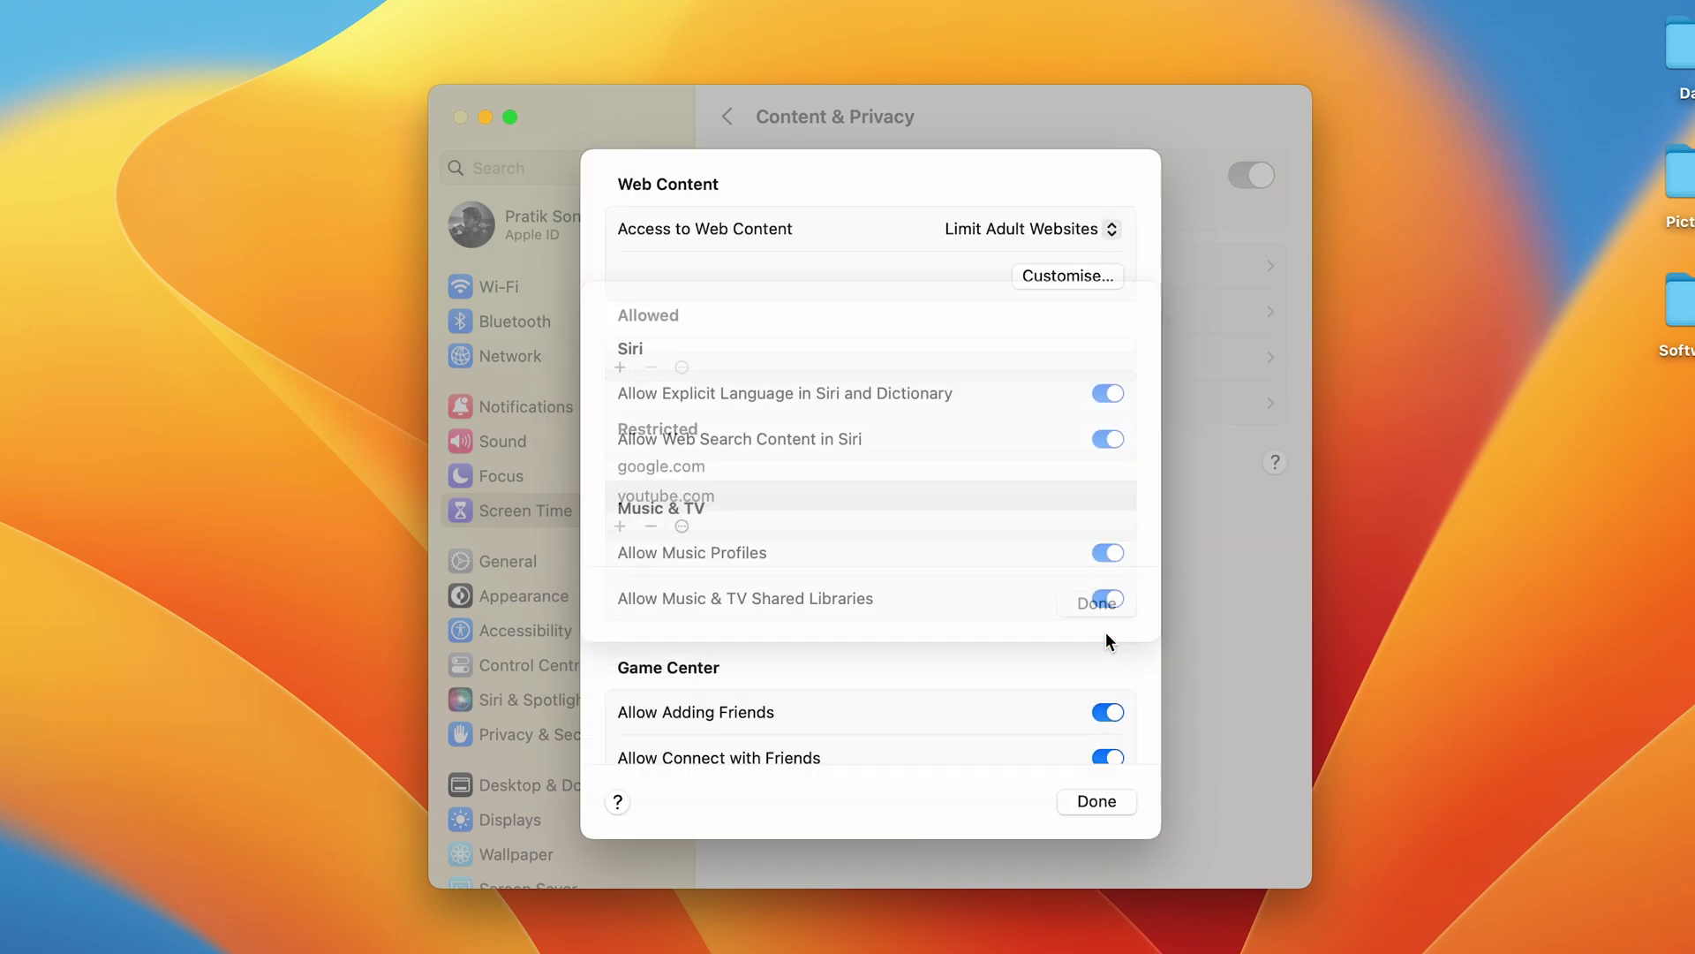
left_click(1097, 800)
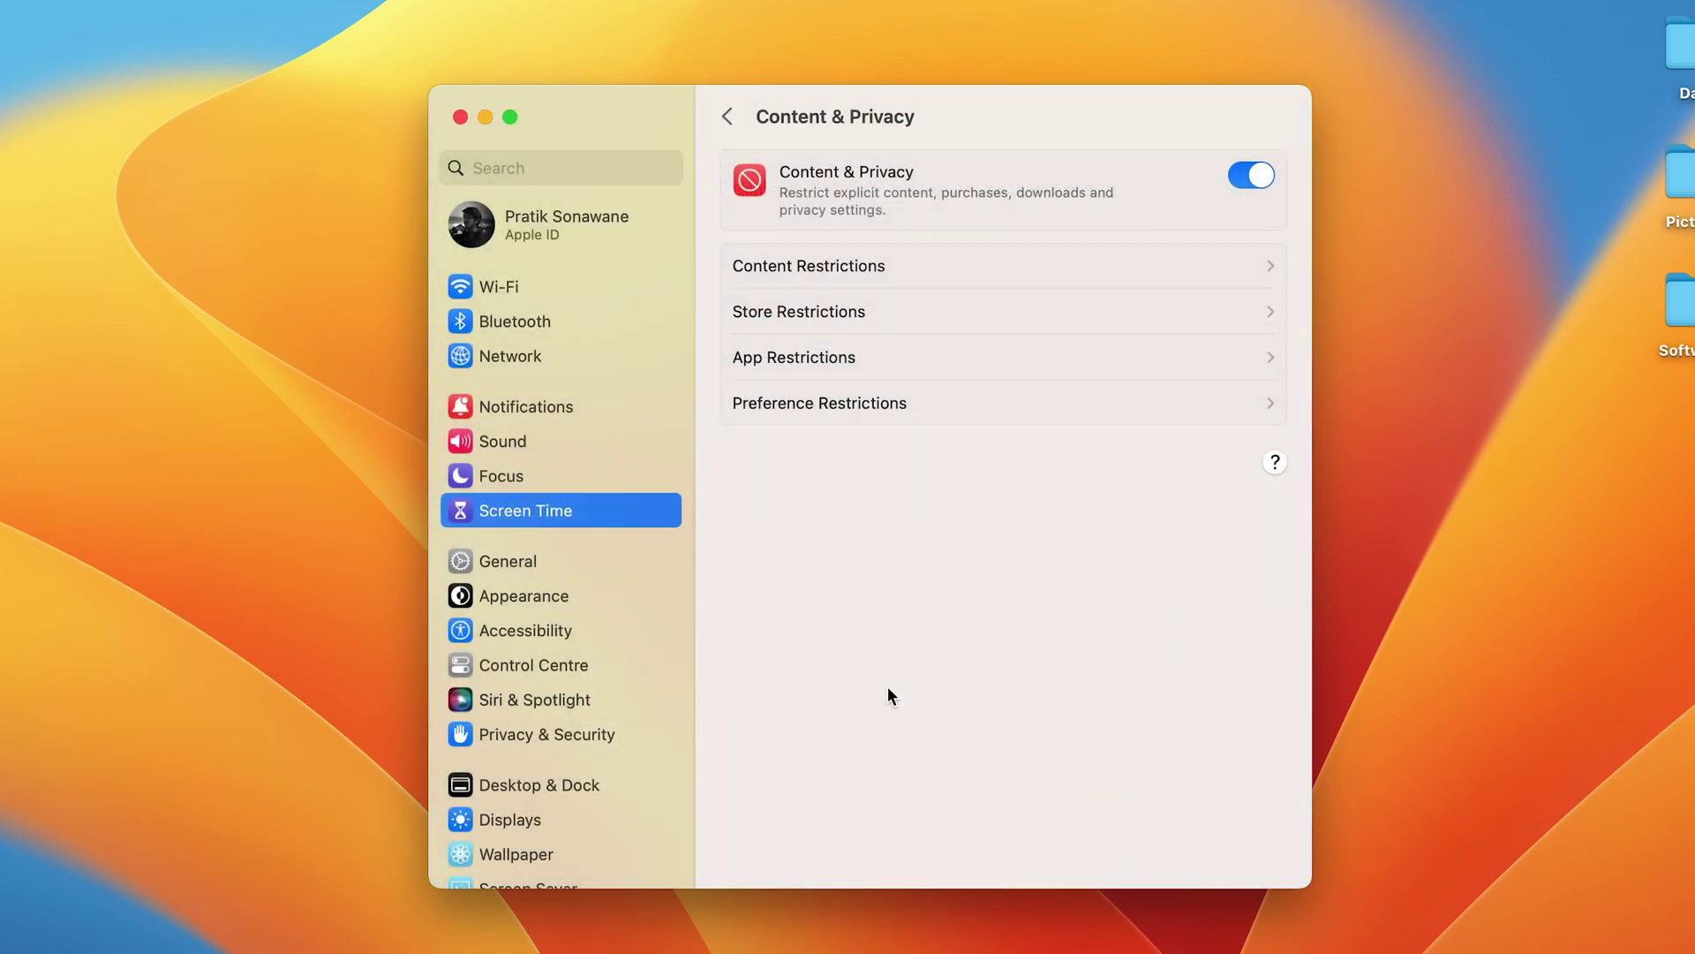
Reload youtube.com in Safari to see it blocked by Screen Time, then minimise Safari
left_click(485, 118)
left_click(352, 914)
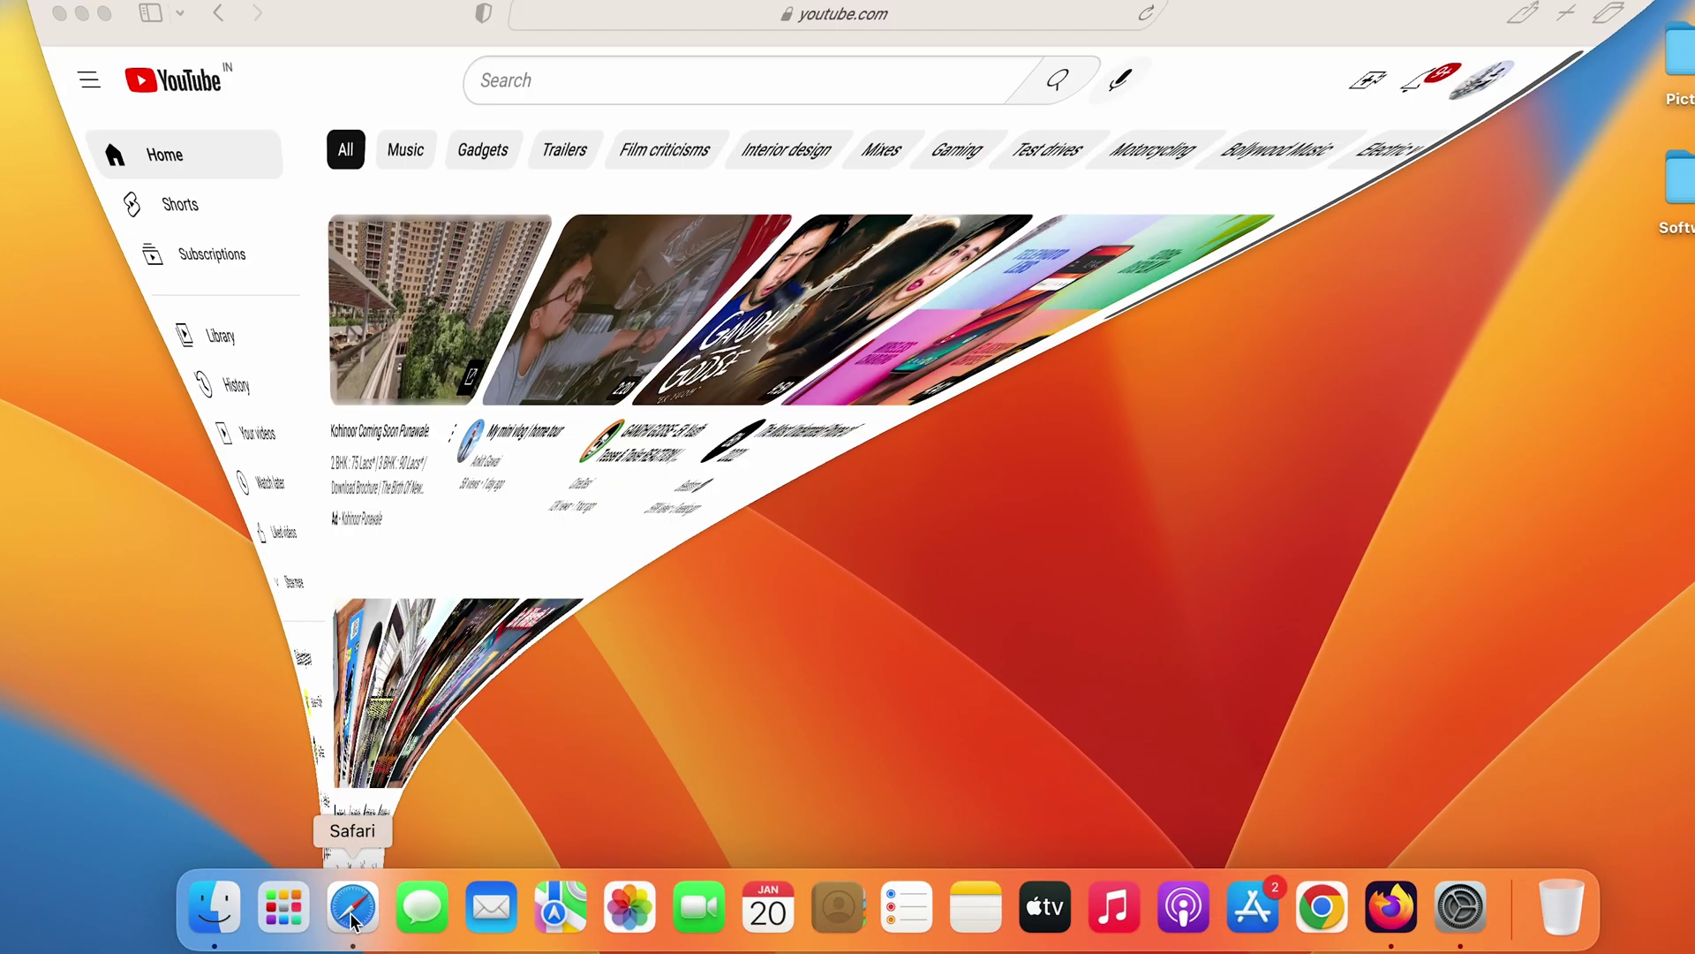
left_click(1232, 38)
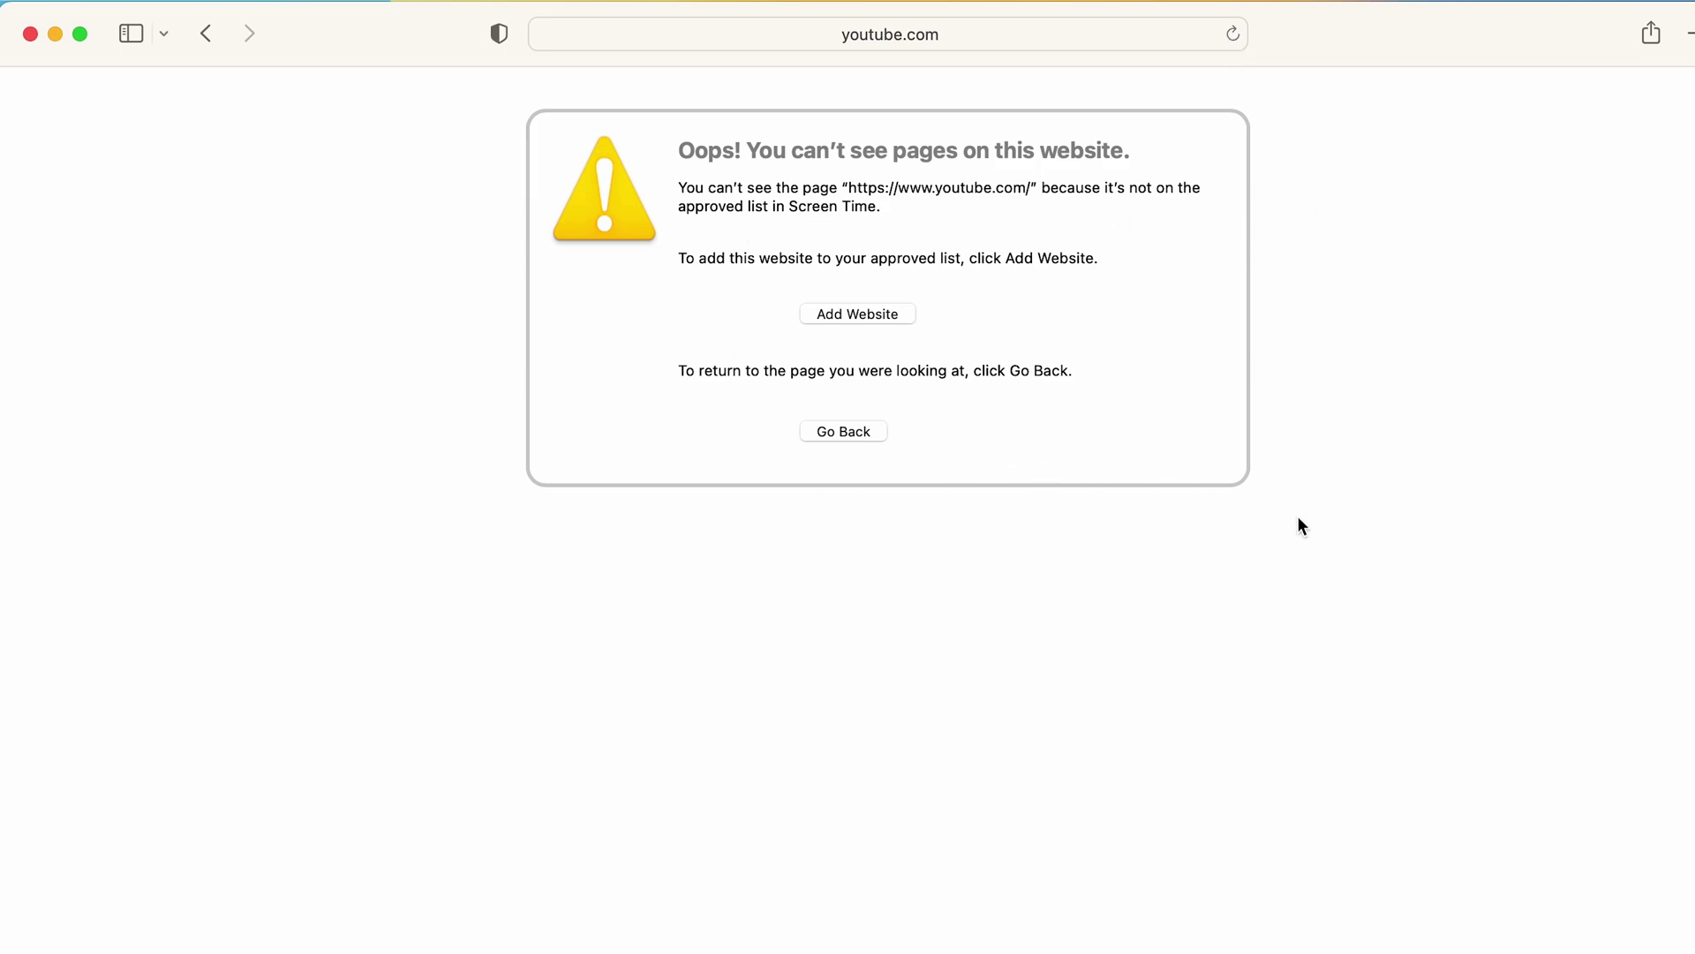
left_click(55, 34)
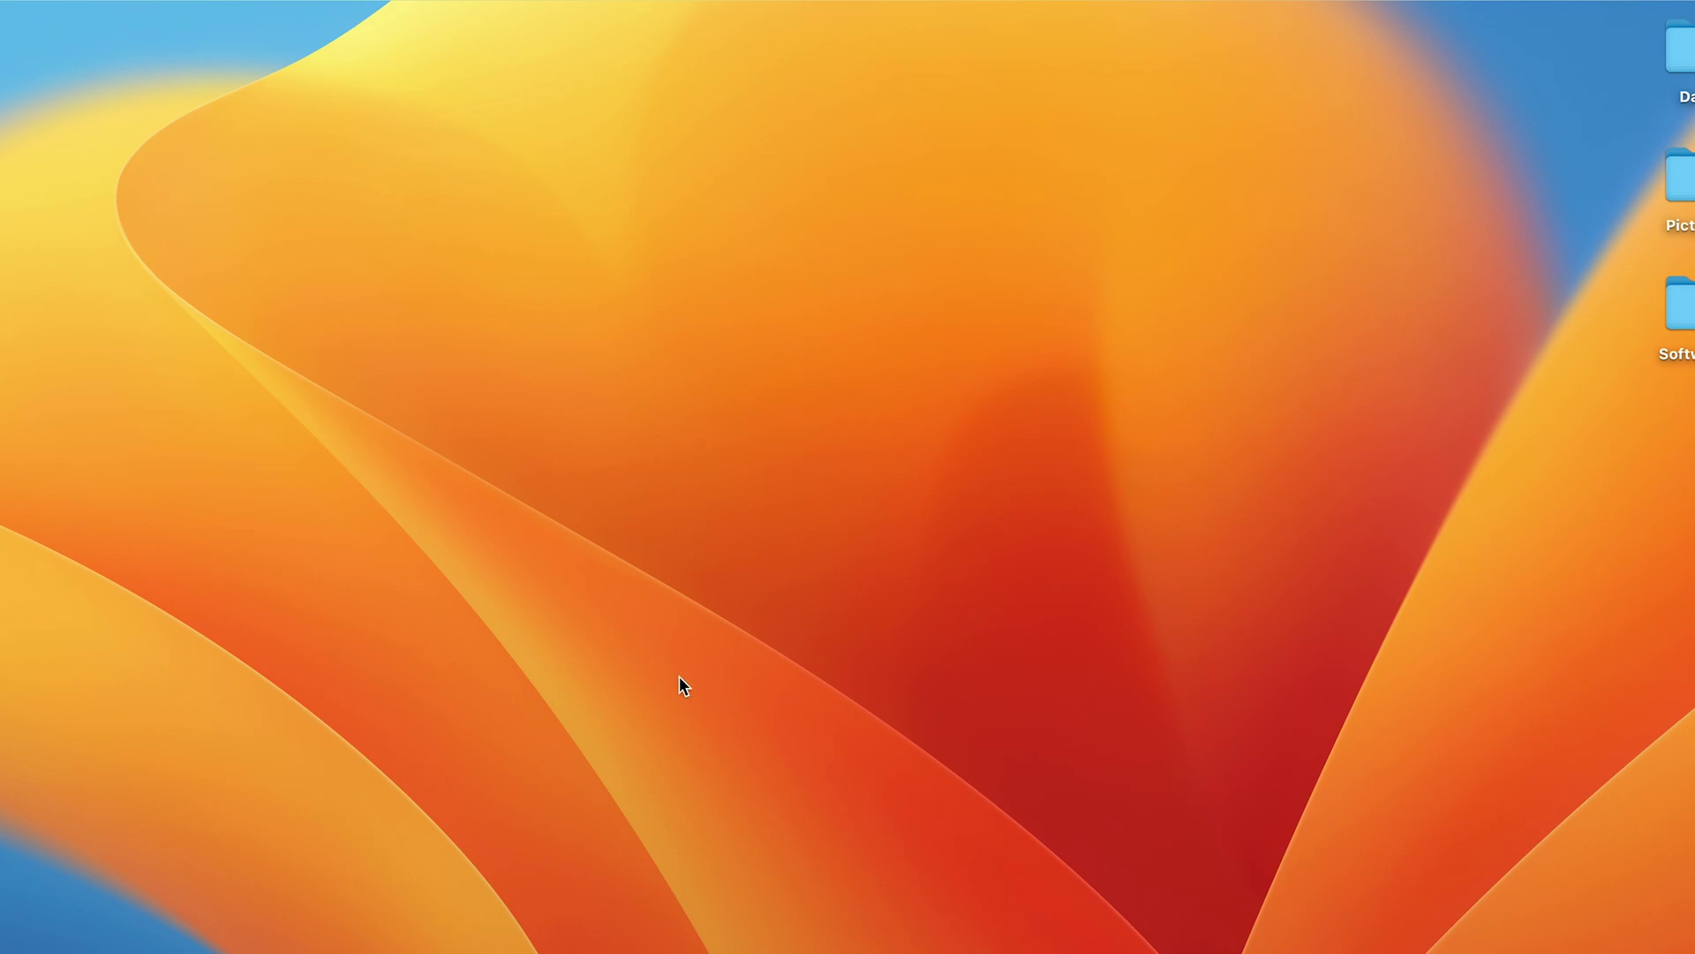
left_click(1460, 951)
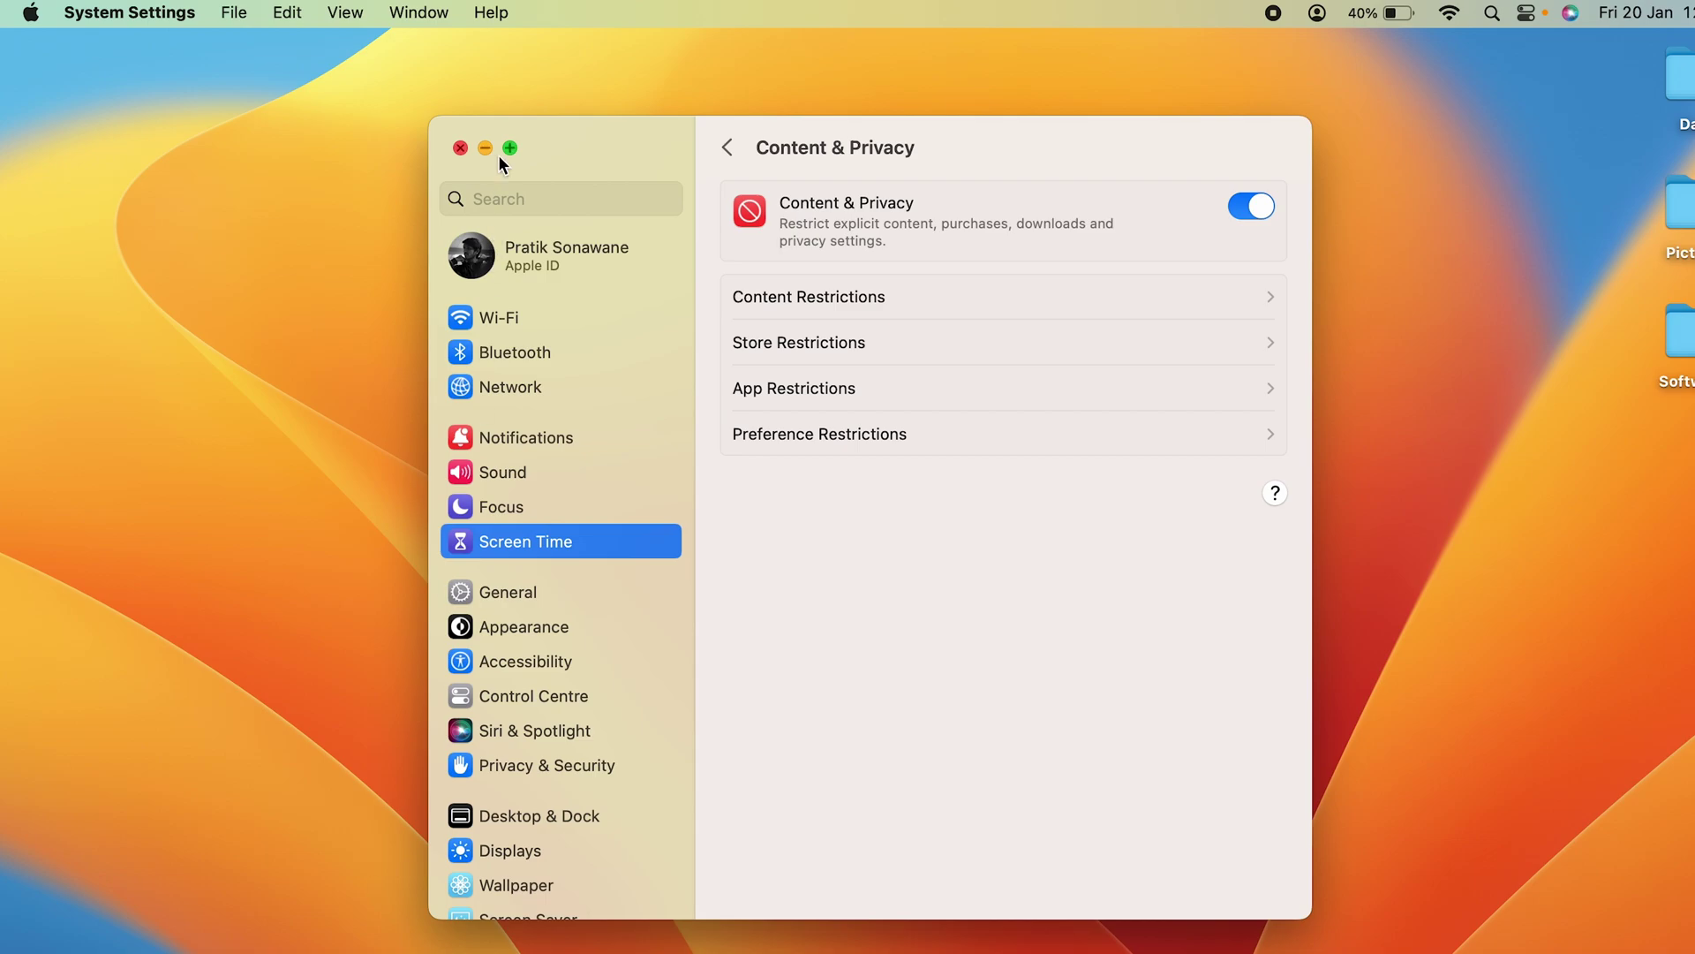
left_click(484, 149)
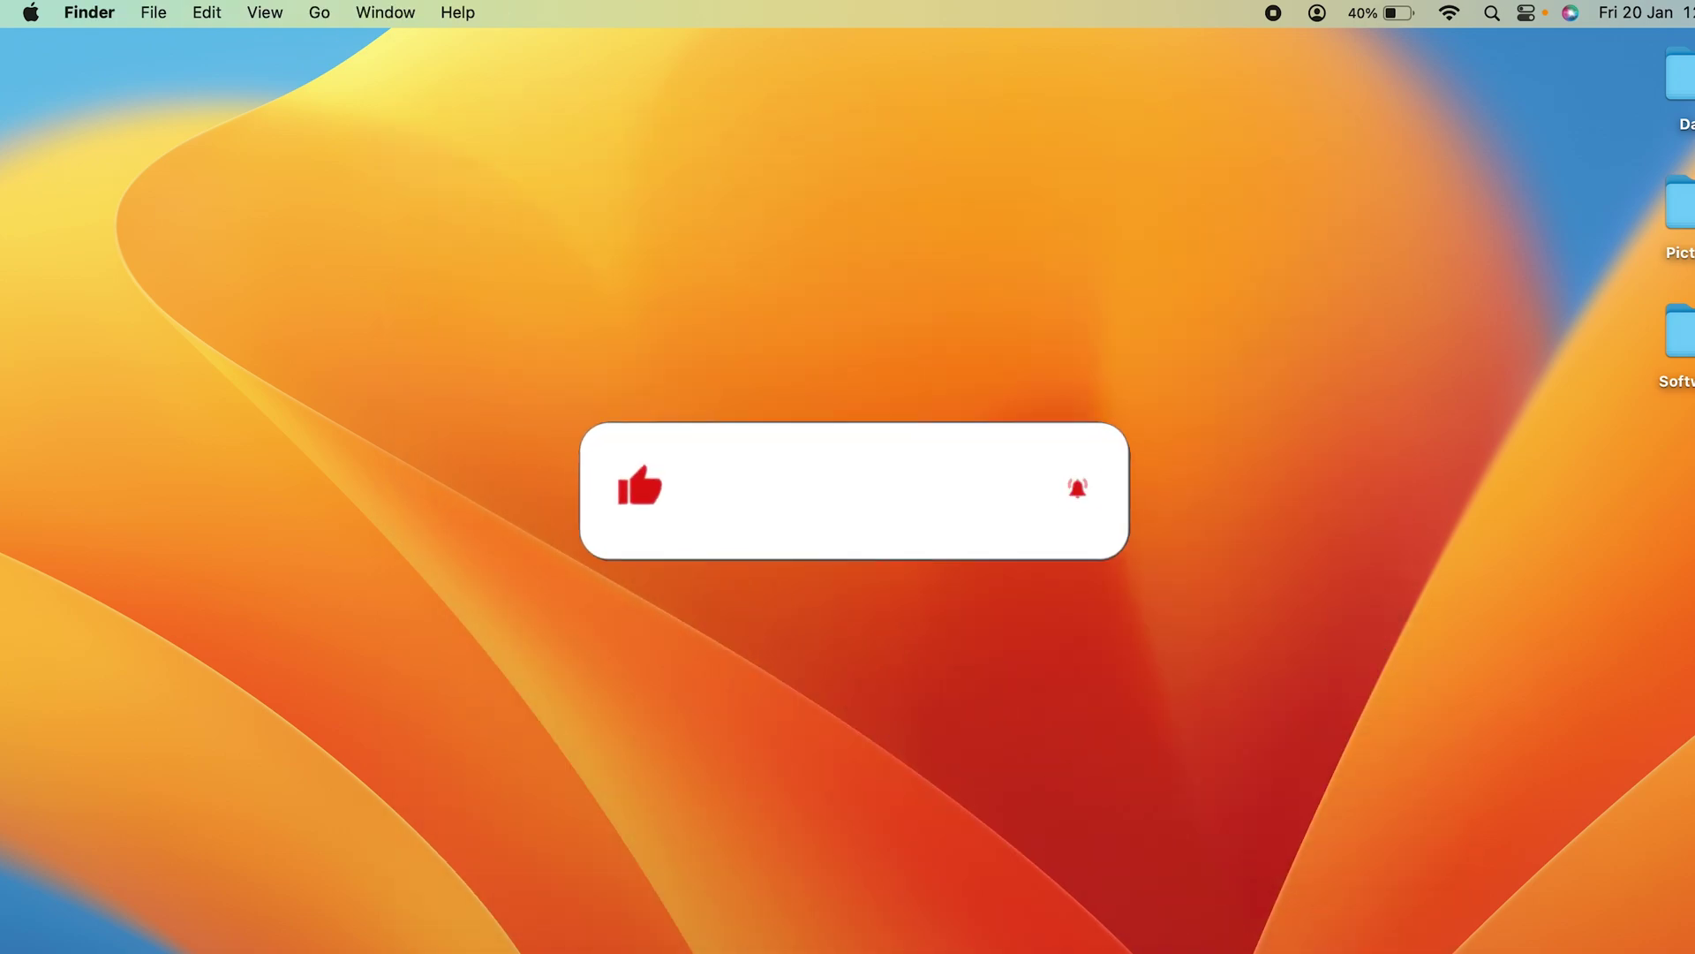